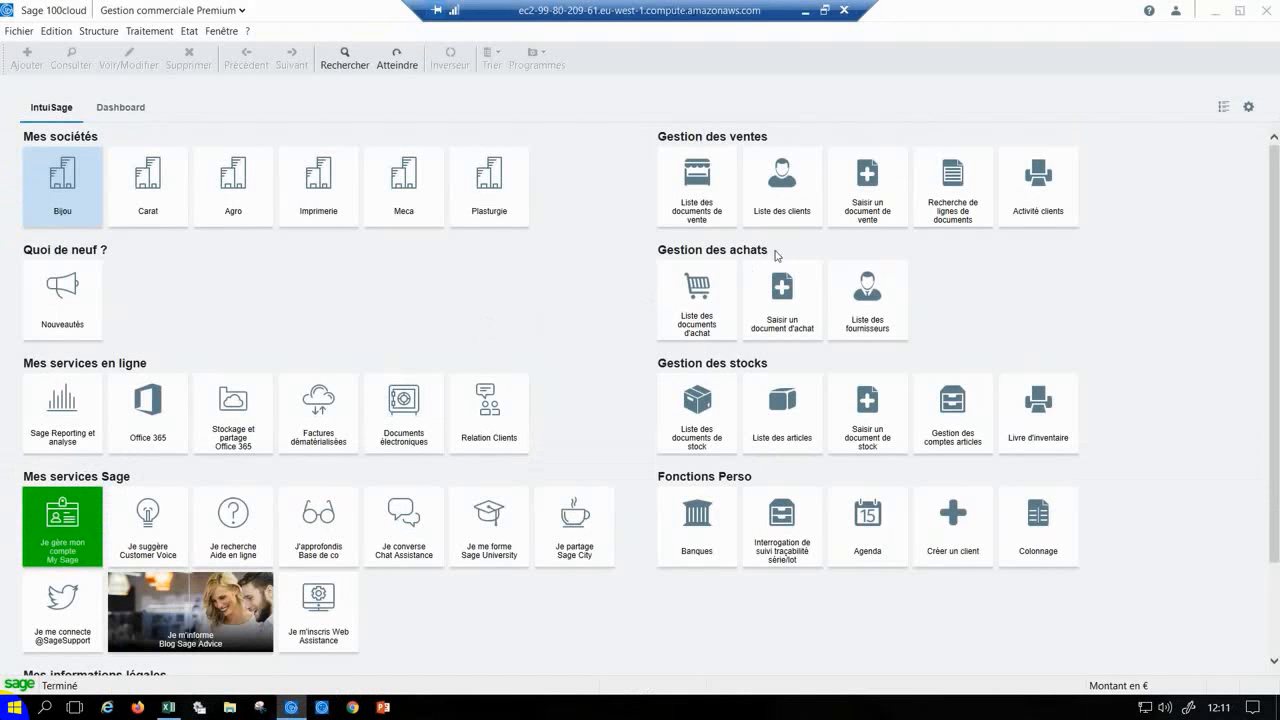
Open the customer list, view the Prospect records, and show only the Client records
left_click(795, 213)
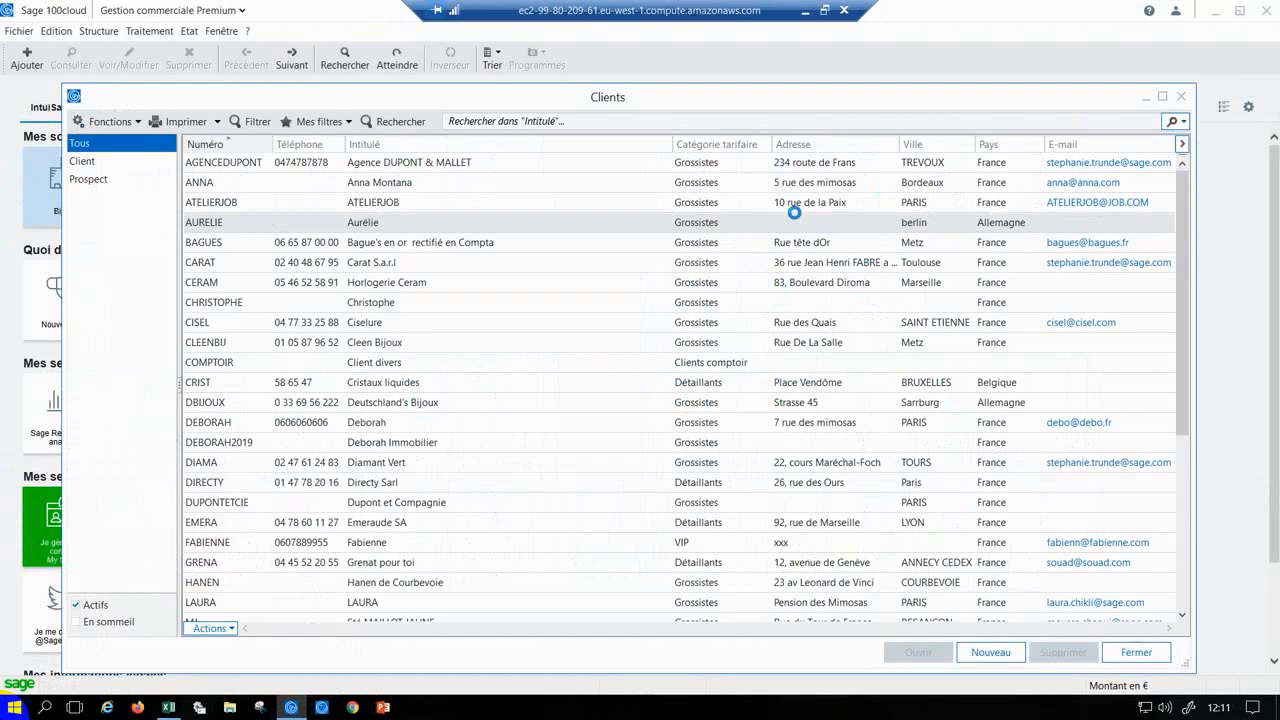
left_click(131, 163)
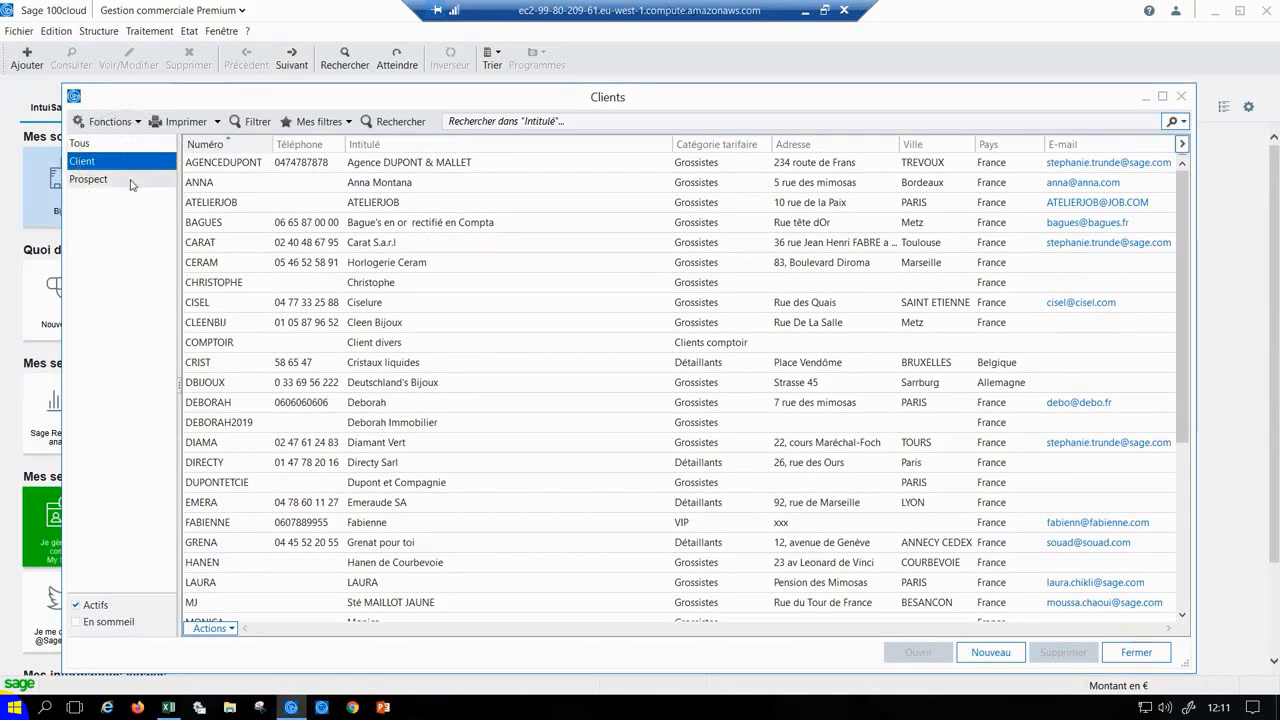
left_click(129, 180)
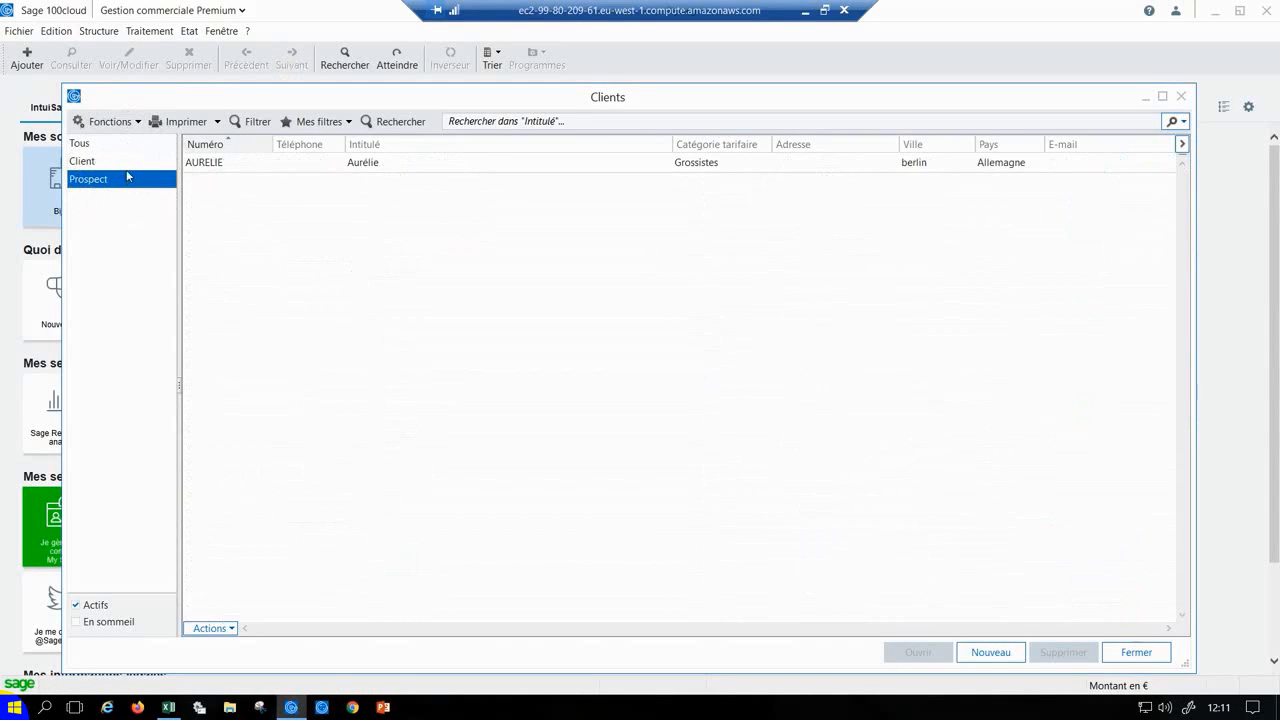
left_click(127, 163)
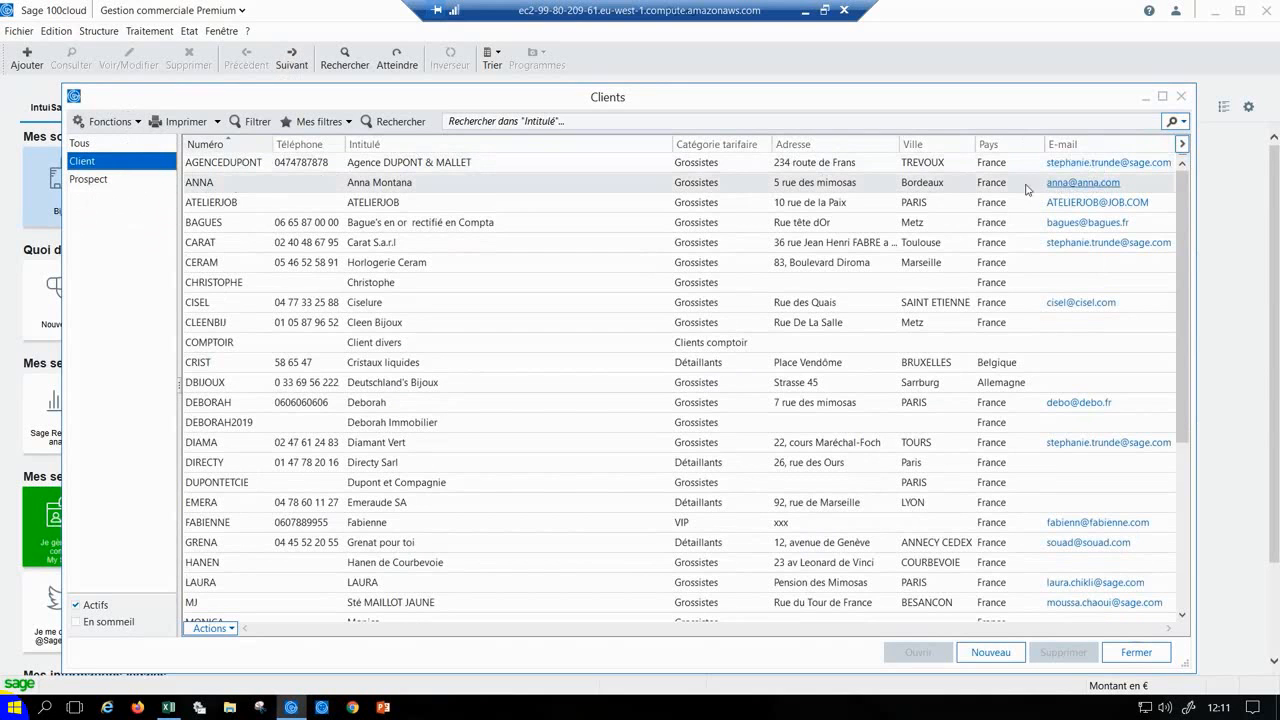
Group the client list by country (Pays)
left_click(841, 191)
left_click(700, 203)
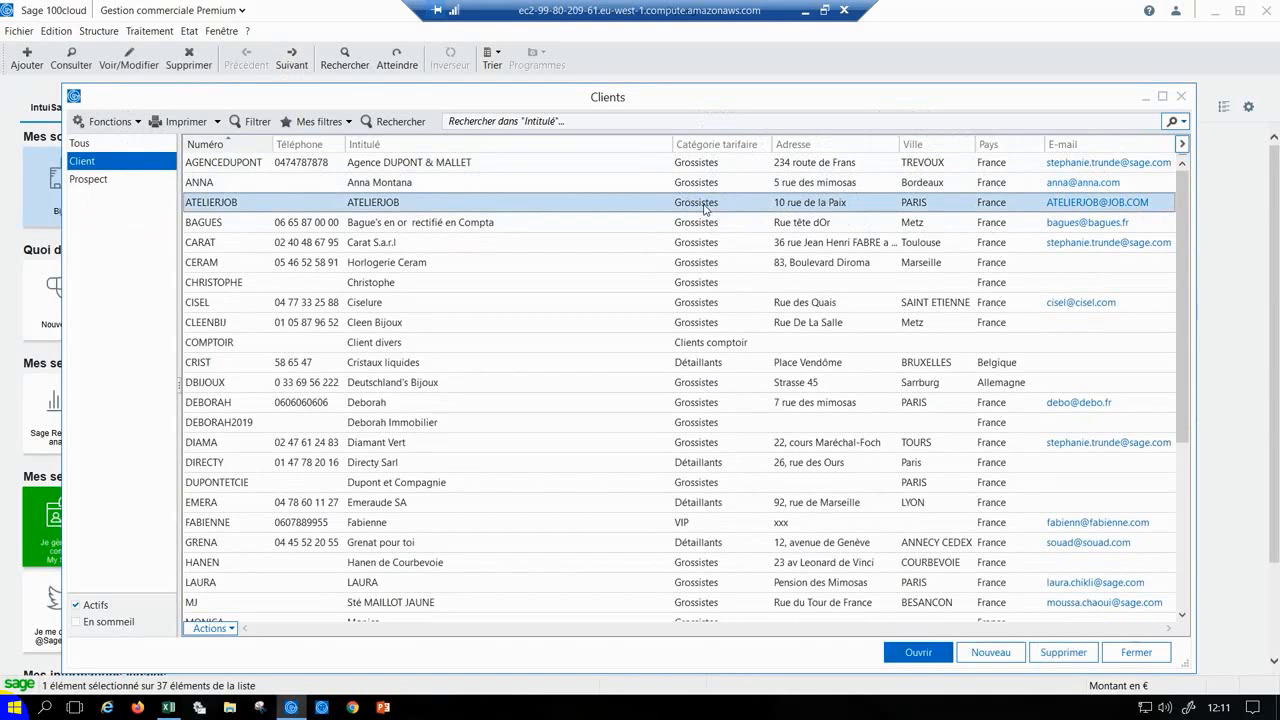
right_click(978, 206)
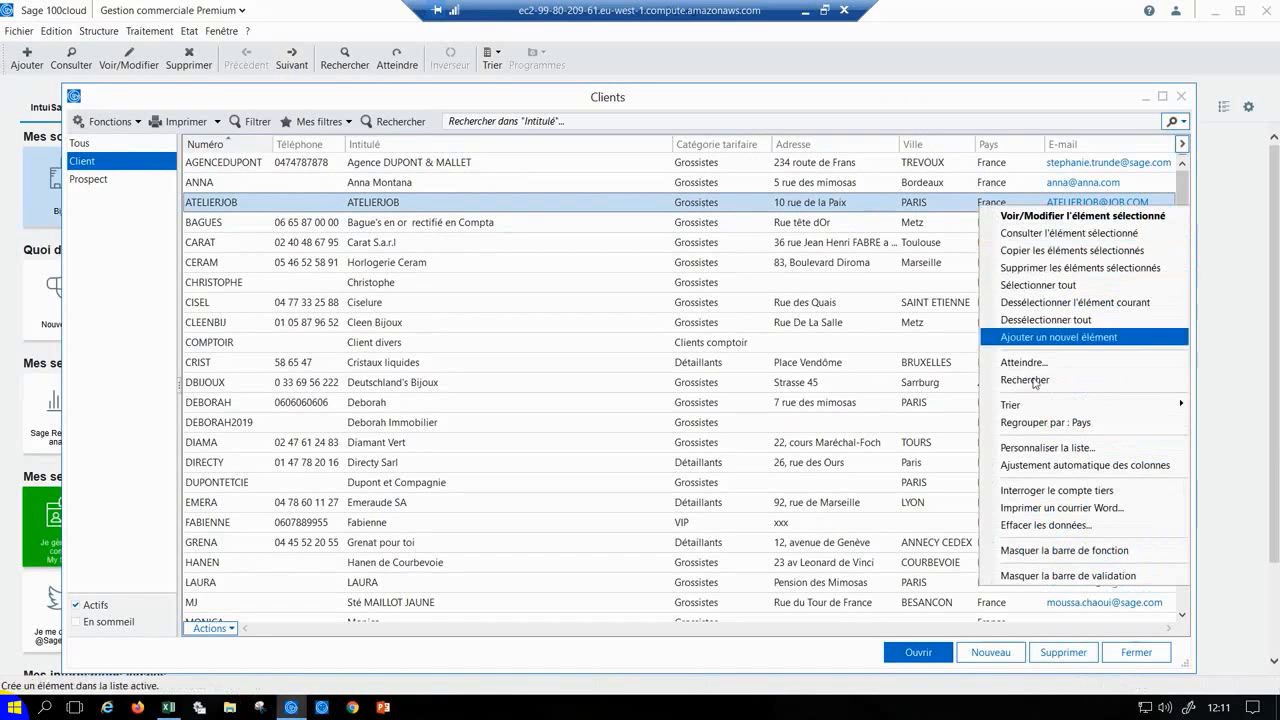
left_click(1040, 423)
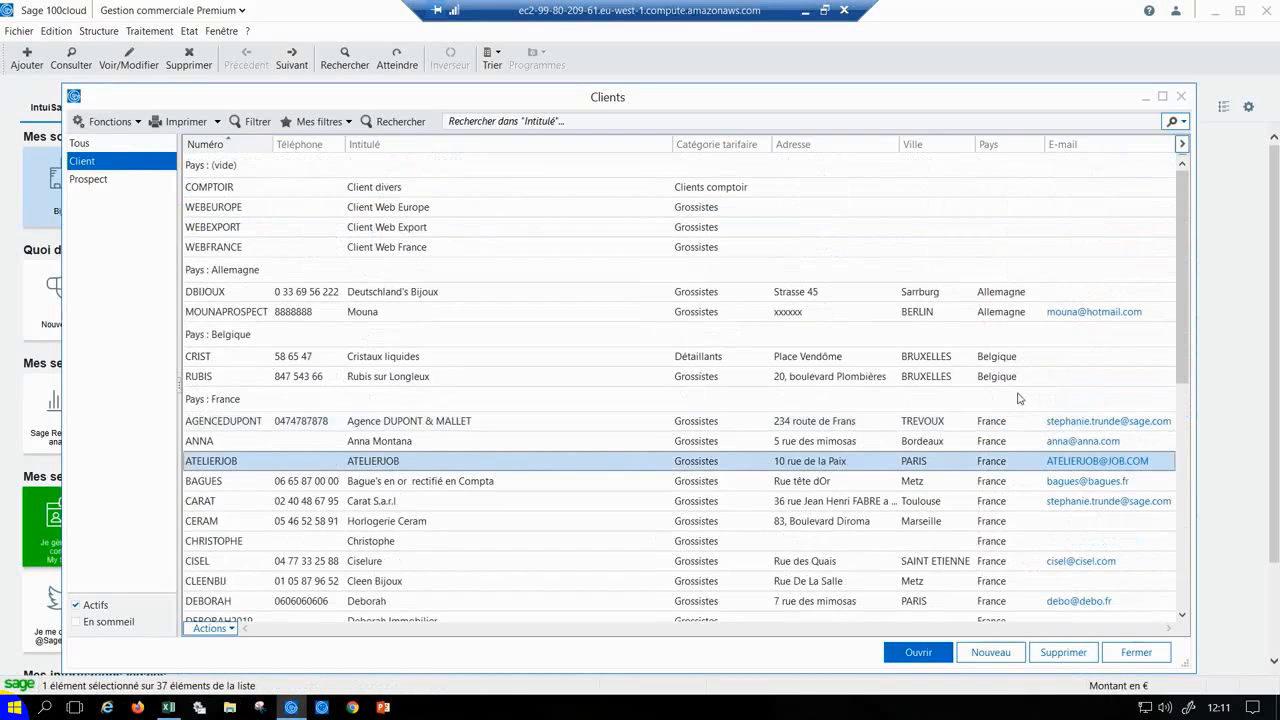
Copy the clients in the Allemagne and Belgique groups, switch to Excel, and paste them at cell A1 of the blank sheet
scroll(1000, 370, "down", 3)
scroll(934, 232, "up", 2)
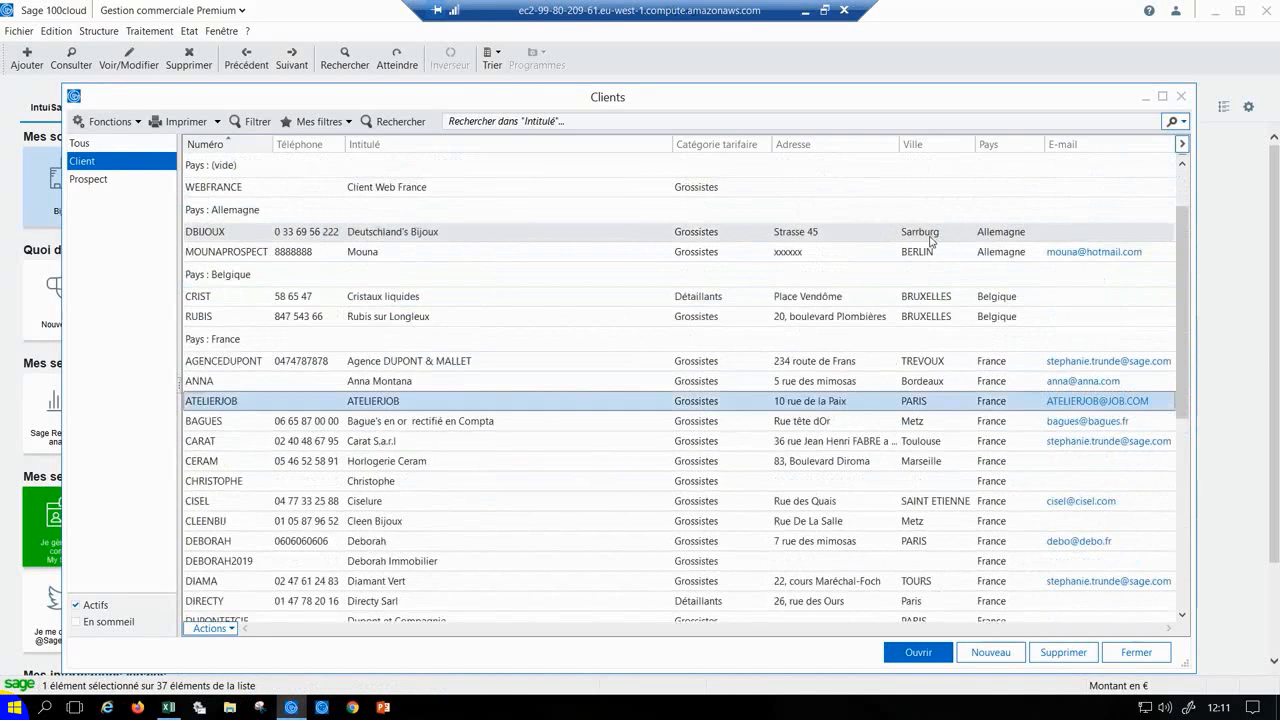
left_click(930, 240)
left_click(922, 318, "shift")
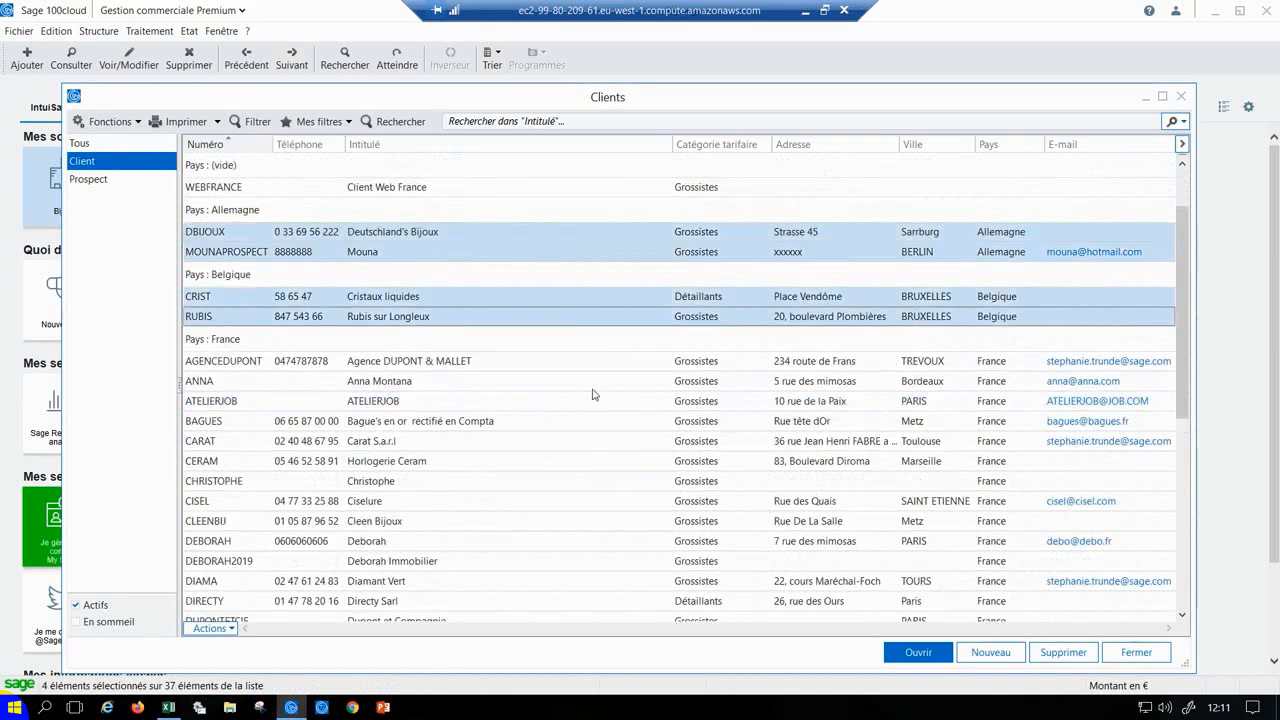
left_click(168, 707)
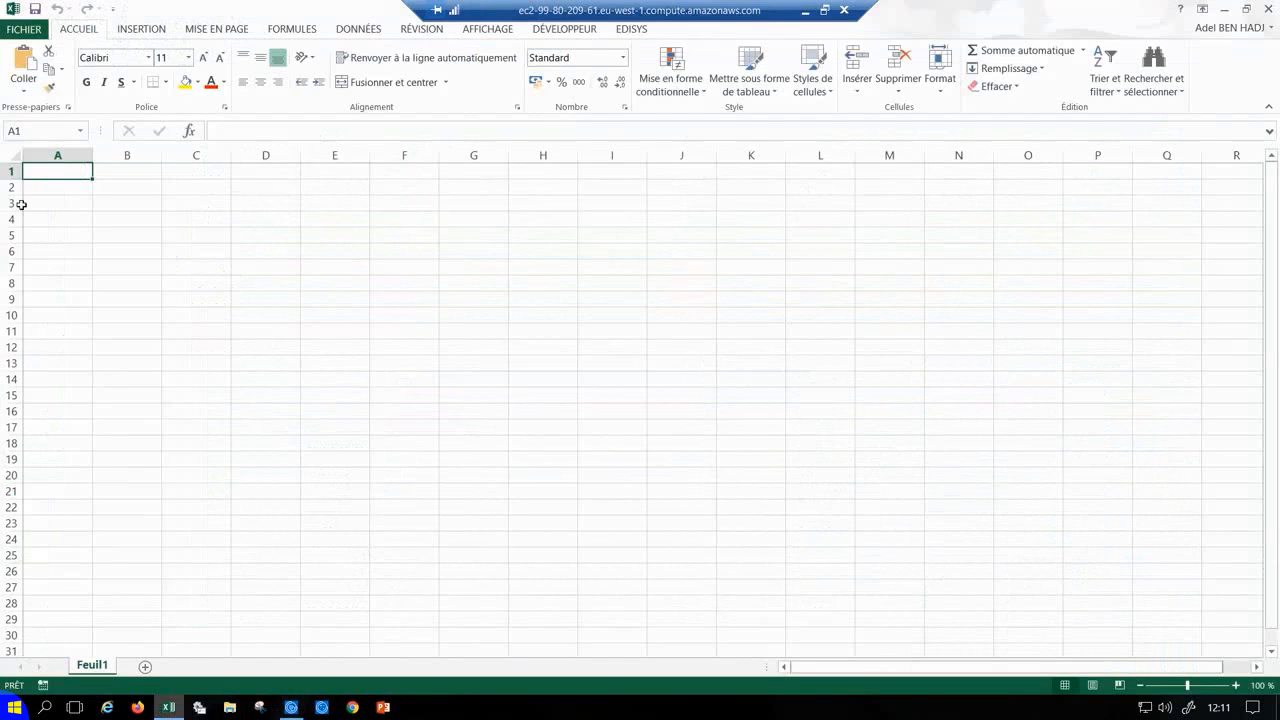
key("ctrl+v")
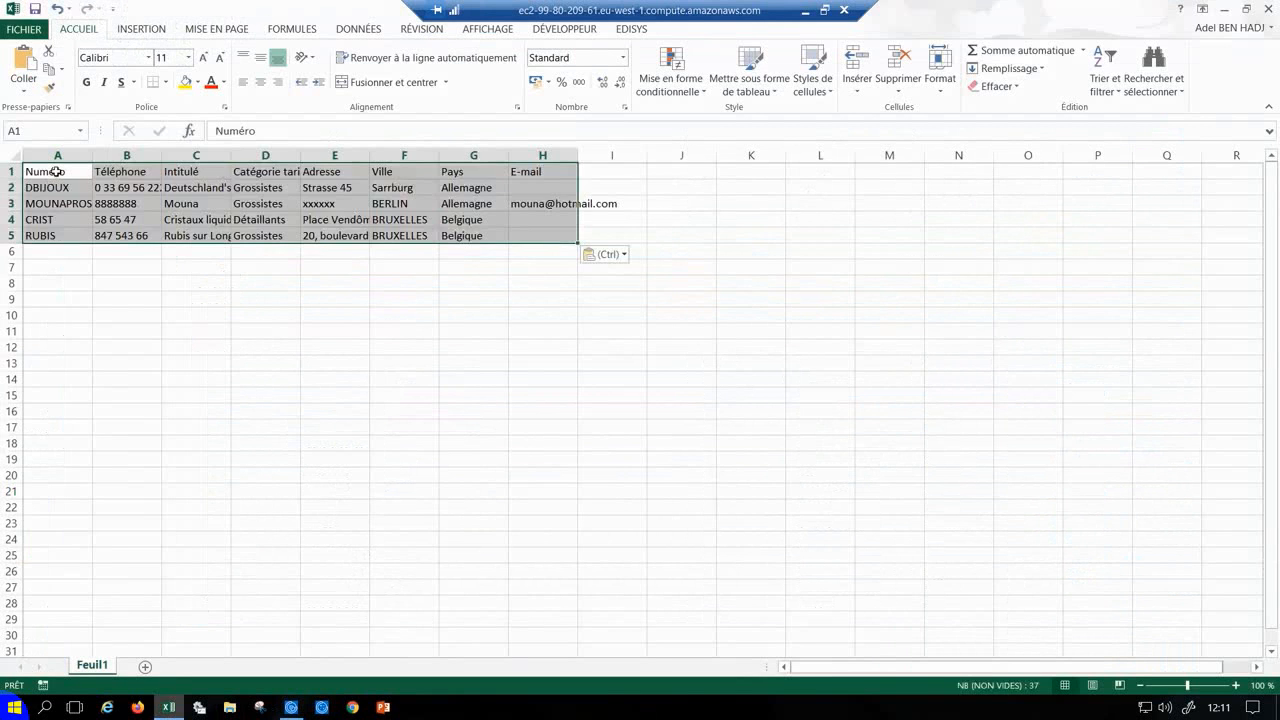
Format the pasted range A1:H5 as a table with headers, using a green light style with a solid header row
left_click(57, 171)
left_click(749, 80)
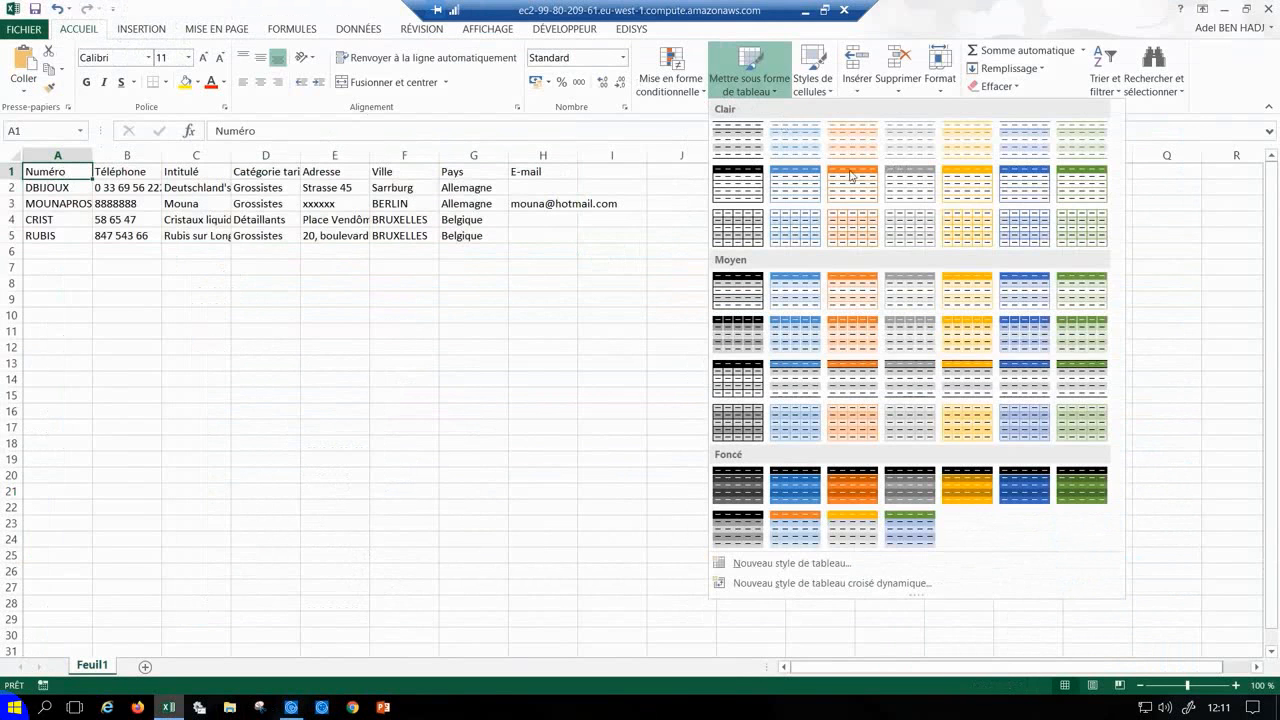
left_click(1085, 189)
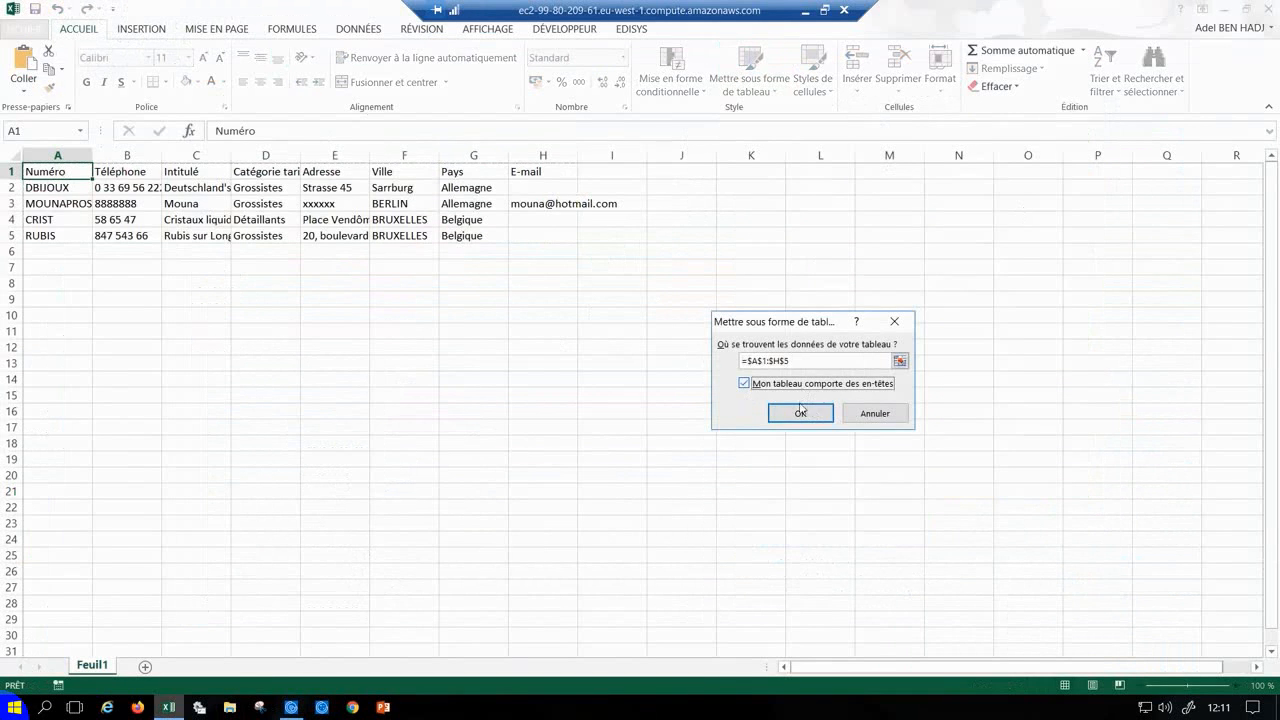
left_click(800, 412)
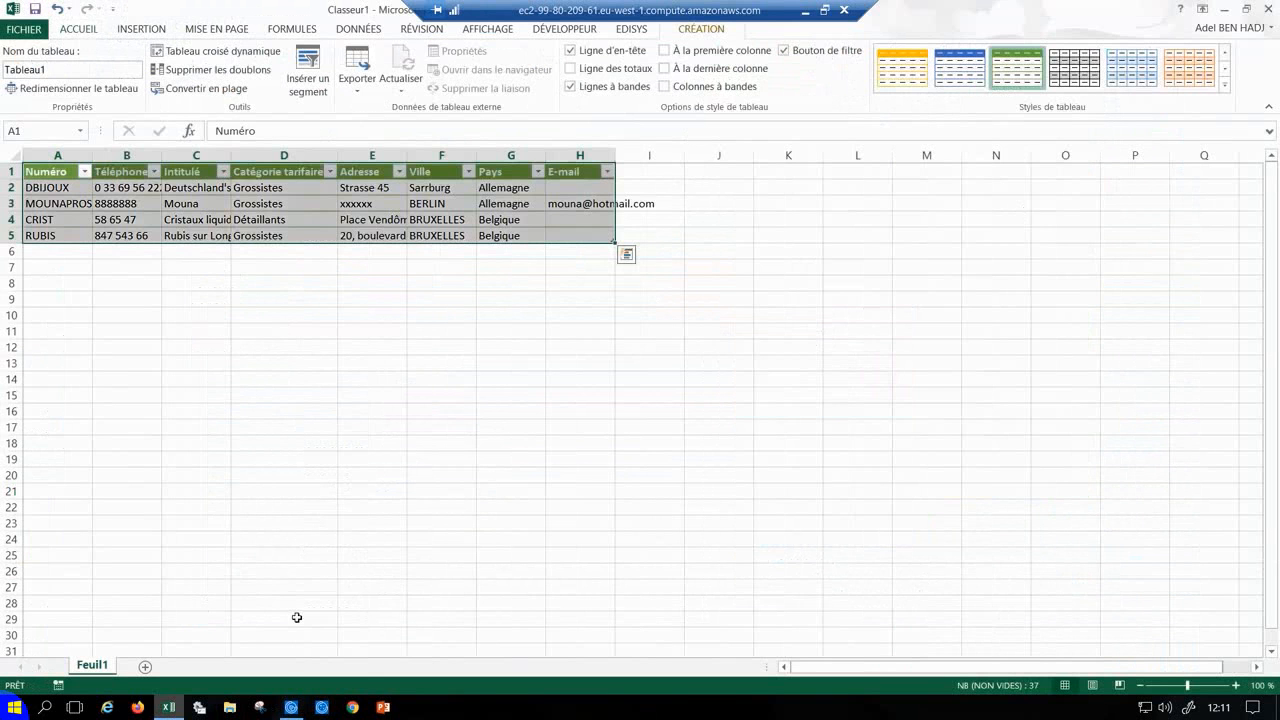
Switch back to Sage 100cloud, close the client list, and create a new sales document of type Devis
left_click(291, 707)
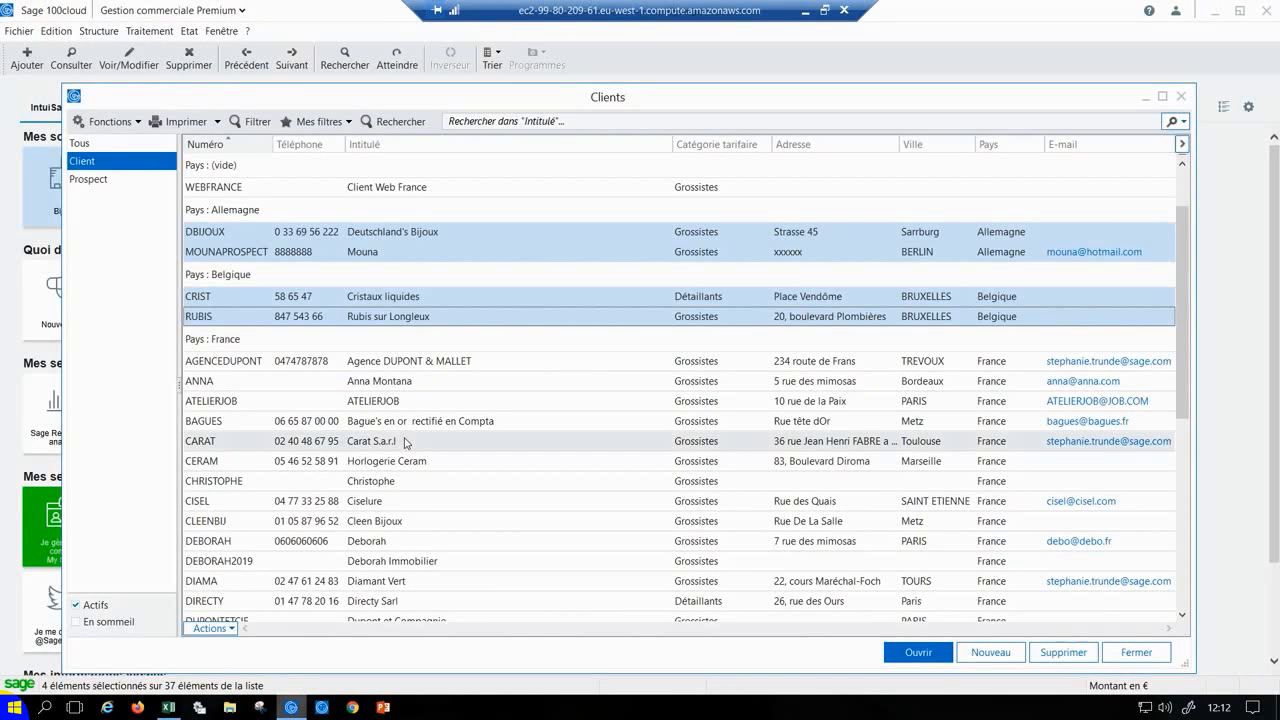
key("Escape")
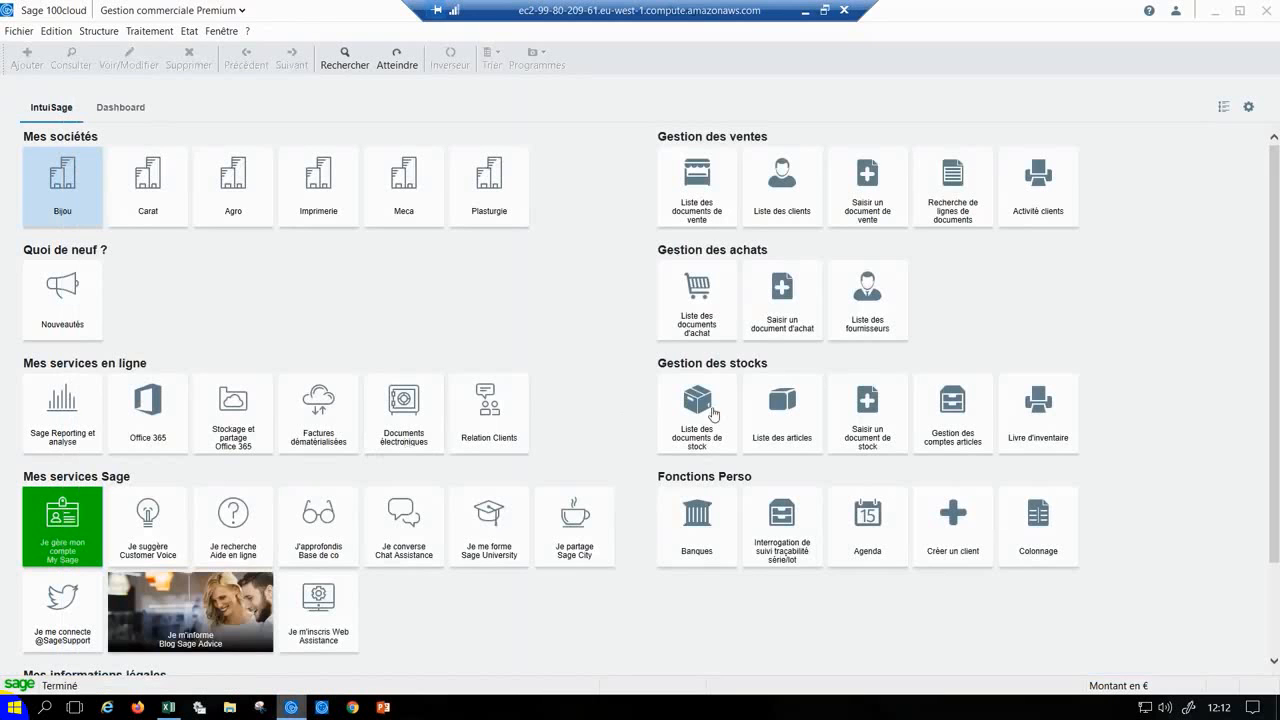
left_click(868, 215)
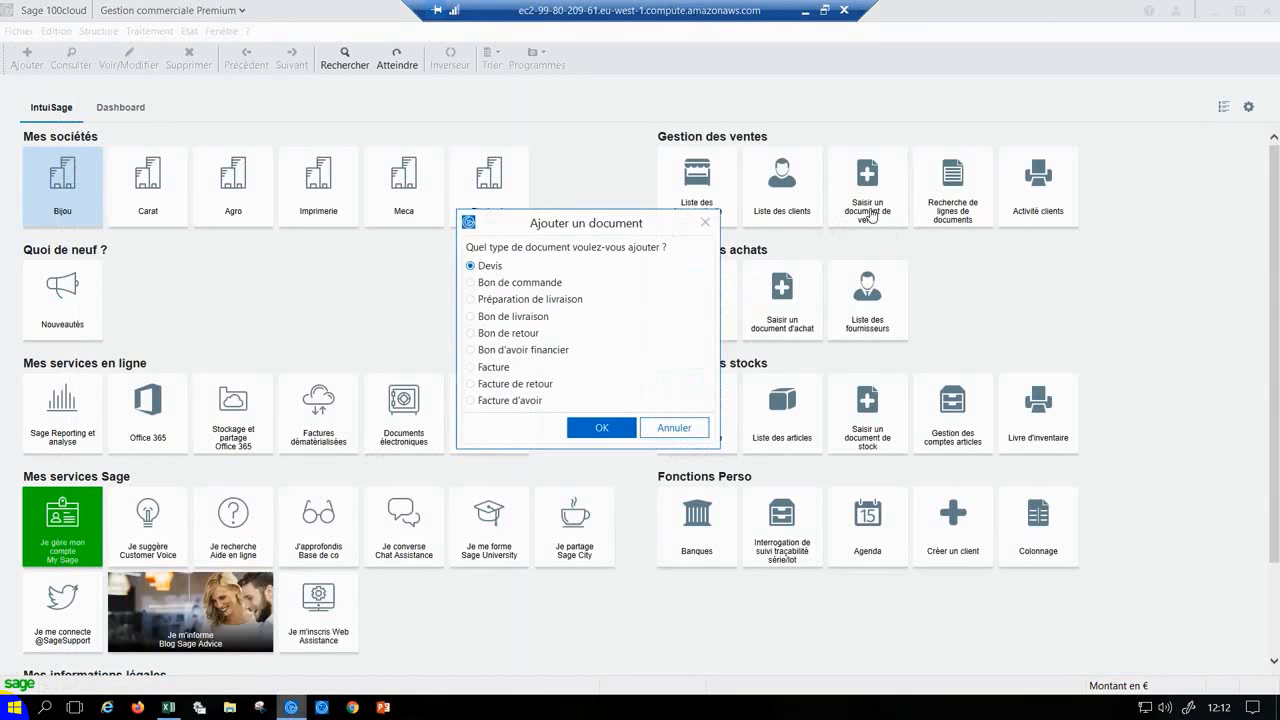
left_click(496, 284)
left_click(496, 300)
left_click(497, 320)
left_click(485, 269)
left_click(503, 286)
left_click(497, 268)
left_click(573, 431)
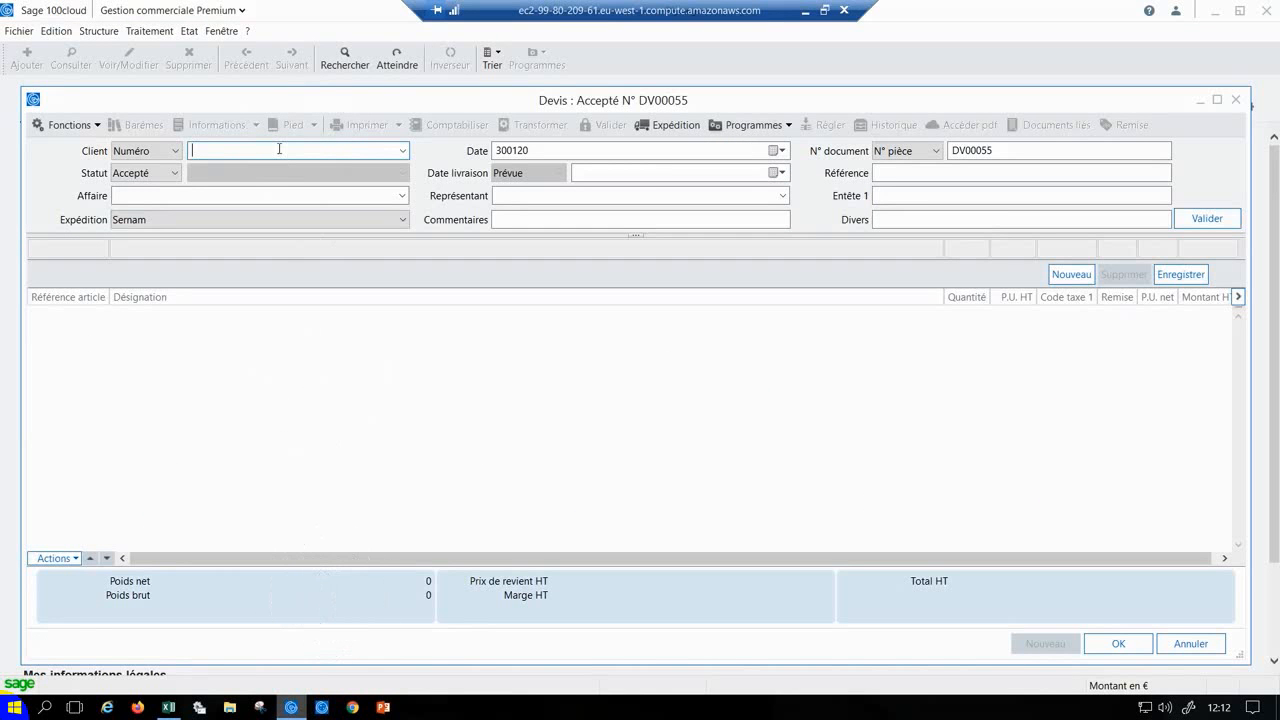
Set the client of the quote to Agence DUPONT & MALLET
left_click(278, 148)
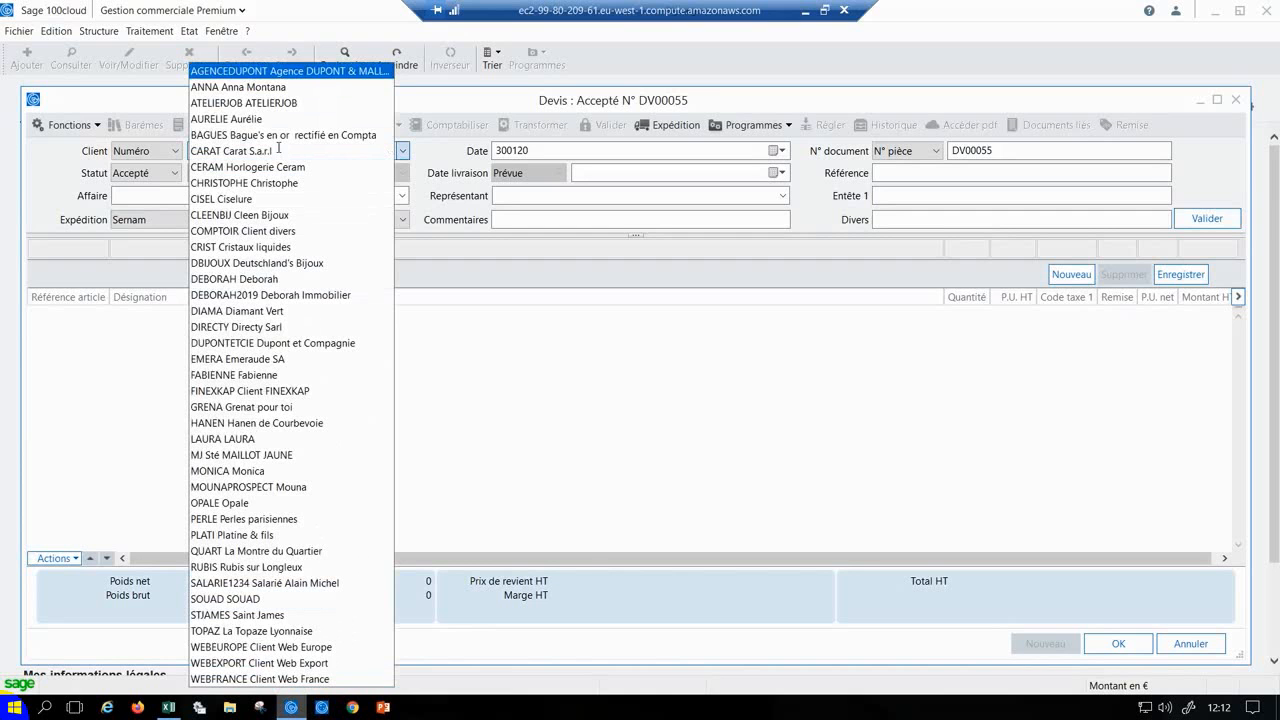
left_click(273, 76)
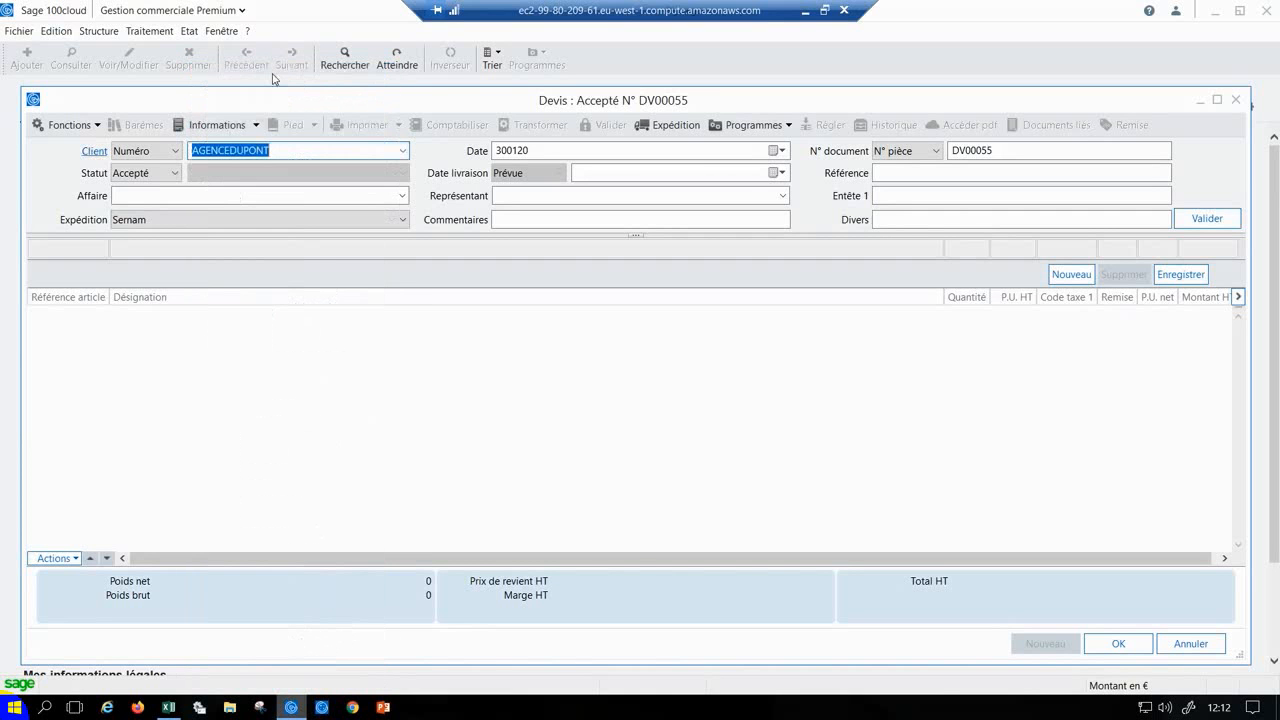
key("Tab")
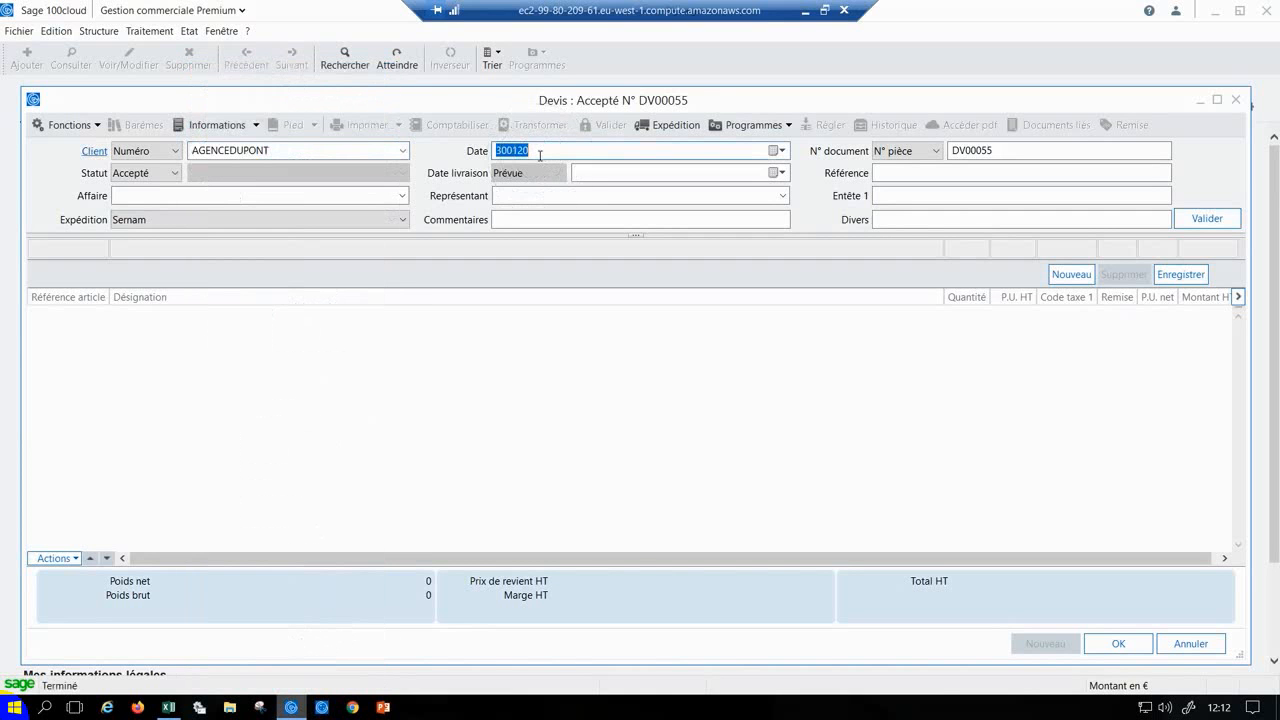
Enter "projet" as the reference of the quote
left_click(988, 156)
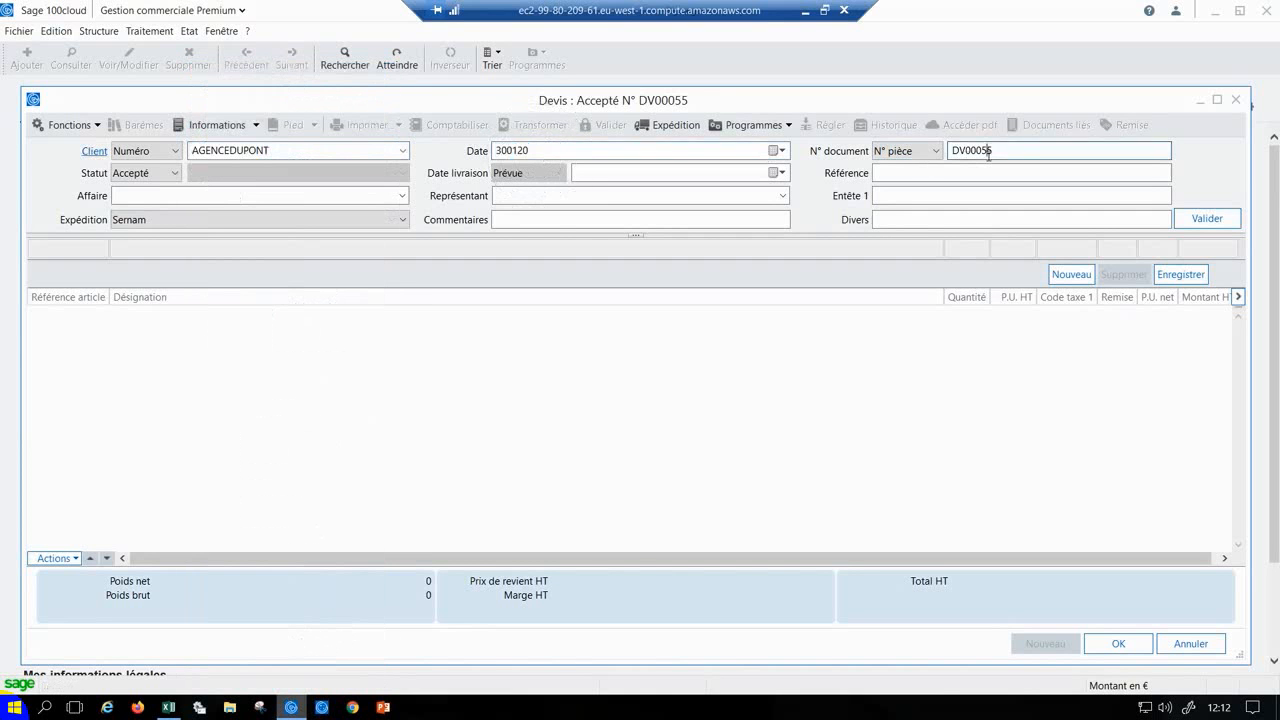
double_click(988, 156)
left_click(988, 156)
double_click(988, 155)
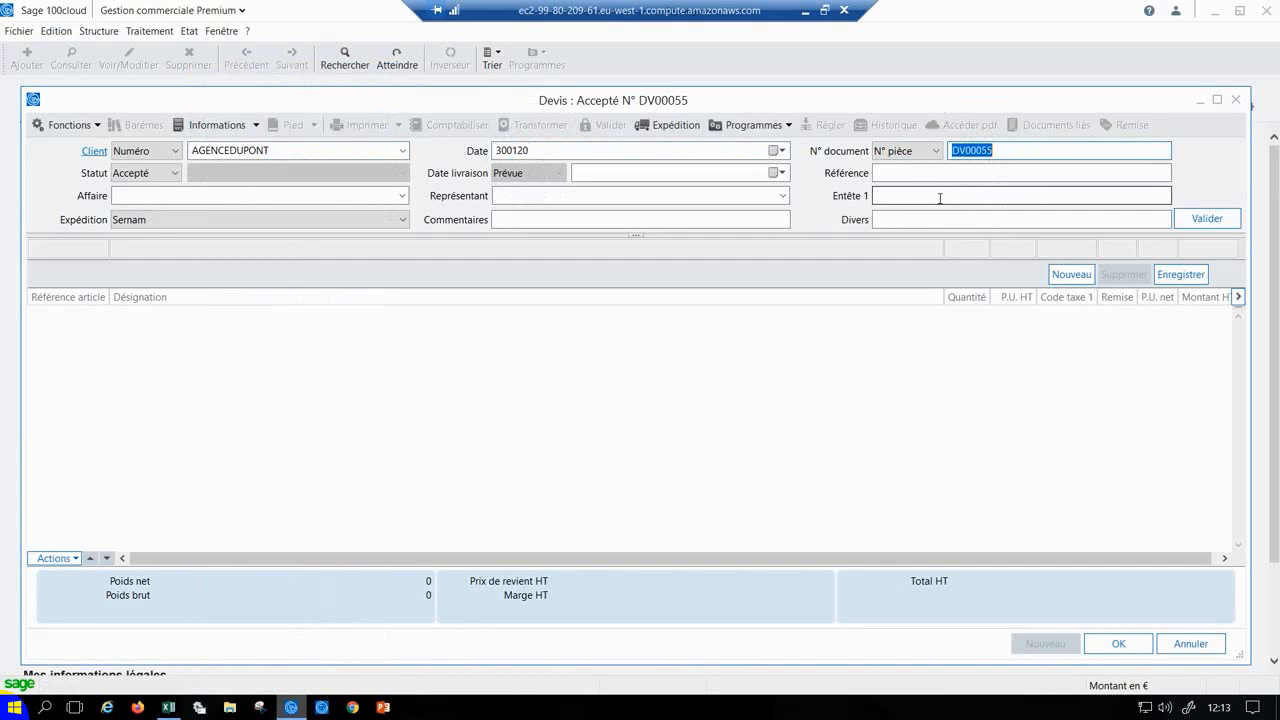
left_click(897, 176)
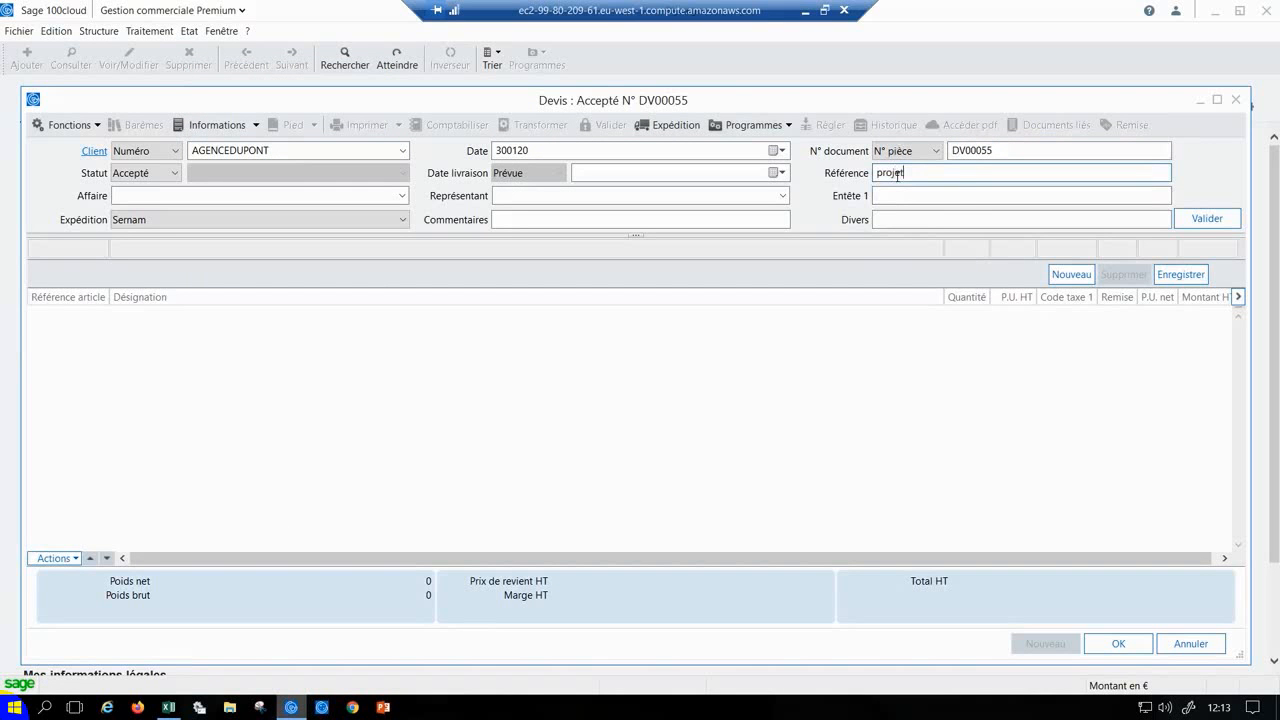
type("projet")
Assign a sales representative to the quote and validate its header
left_click(534, 197)
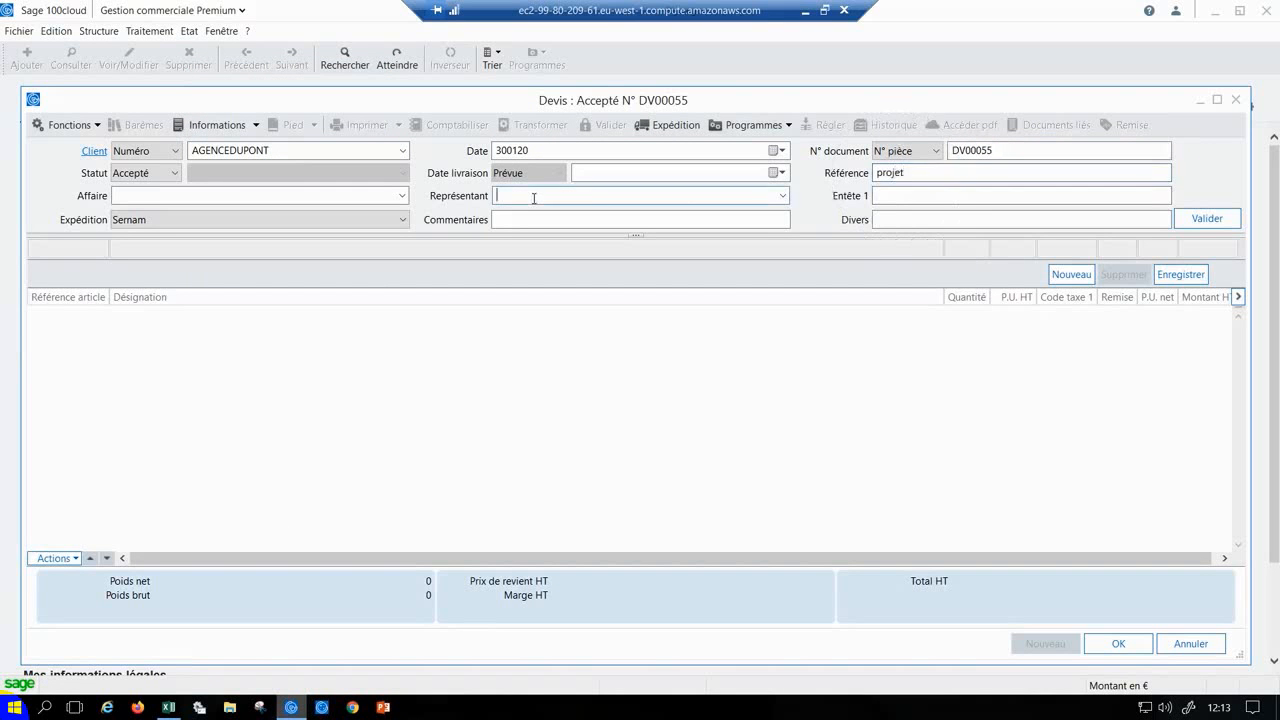
left_click(780, 197)
left_click(751, 206)
left_click(196, 201)
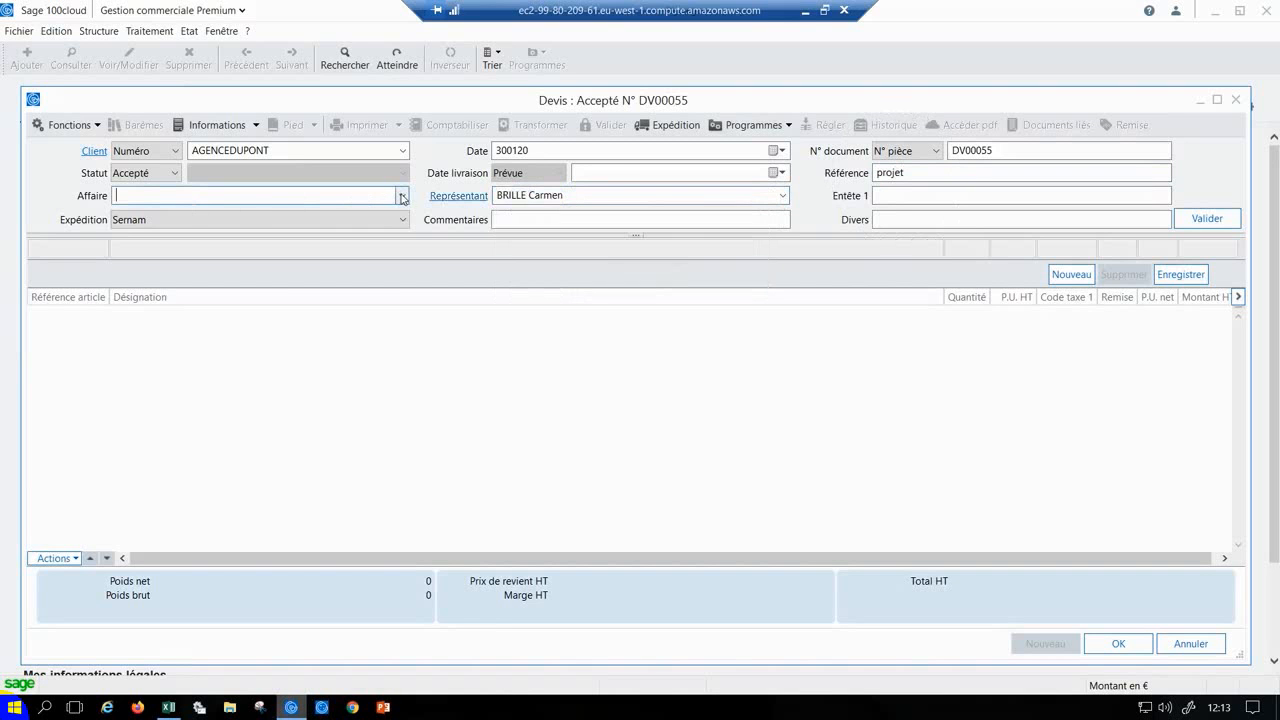
left_click(587, 213)
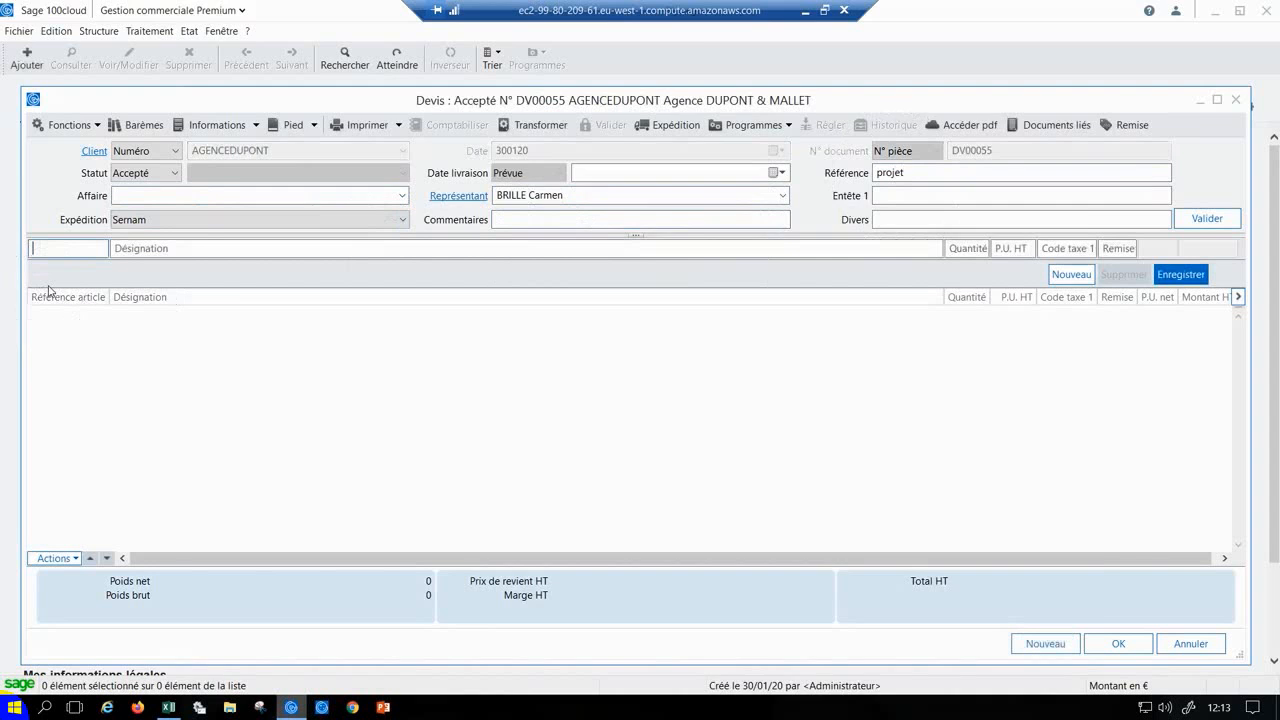
Open the article selection for the quote line and browse the catalogue through Bijoux, Or and Chaînes
key("Tab")
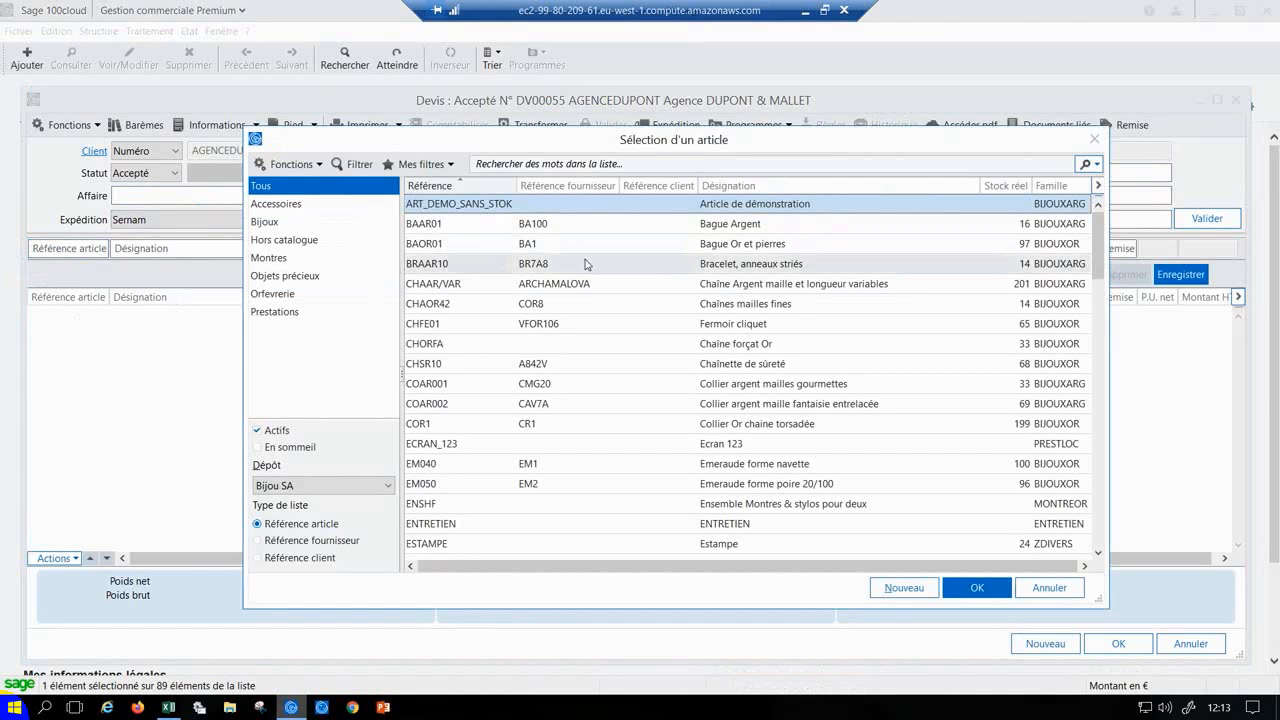
left_click(1006, 204)
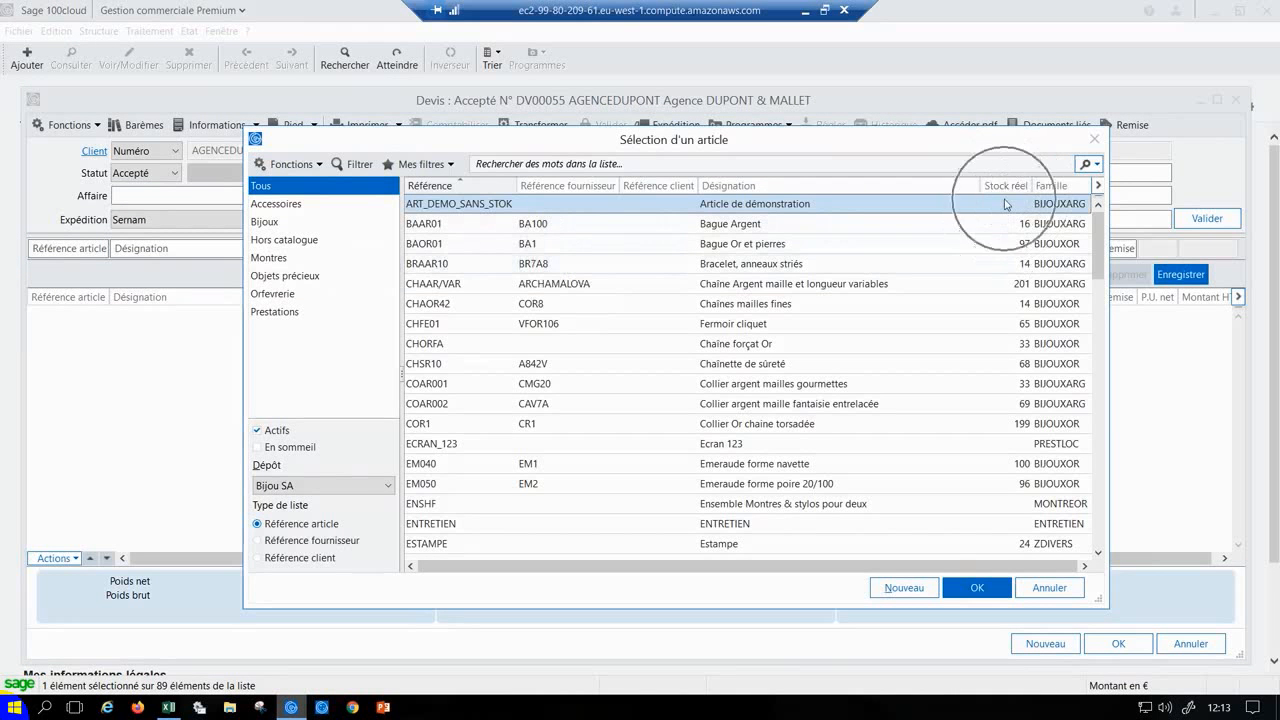
left_click(292, 229)
left_click(490, 220)
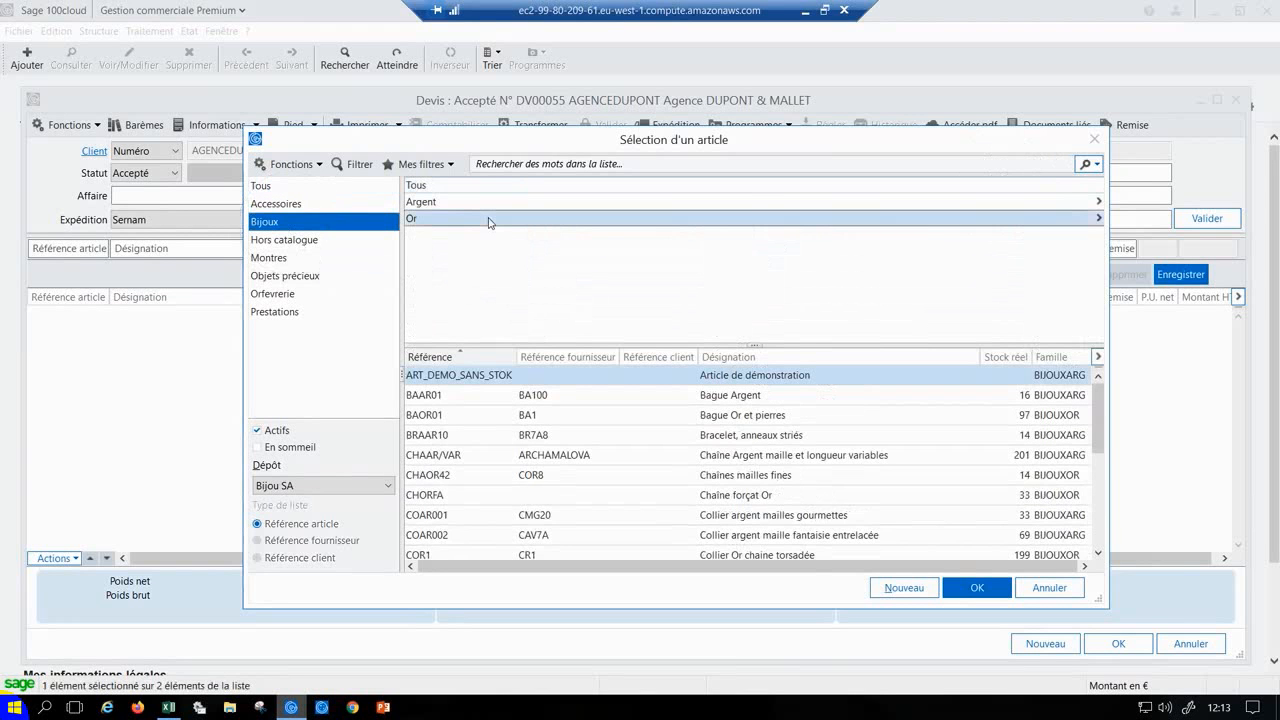
left_click(776, 222)
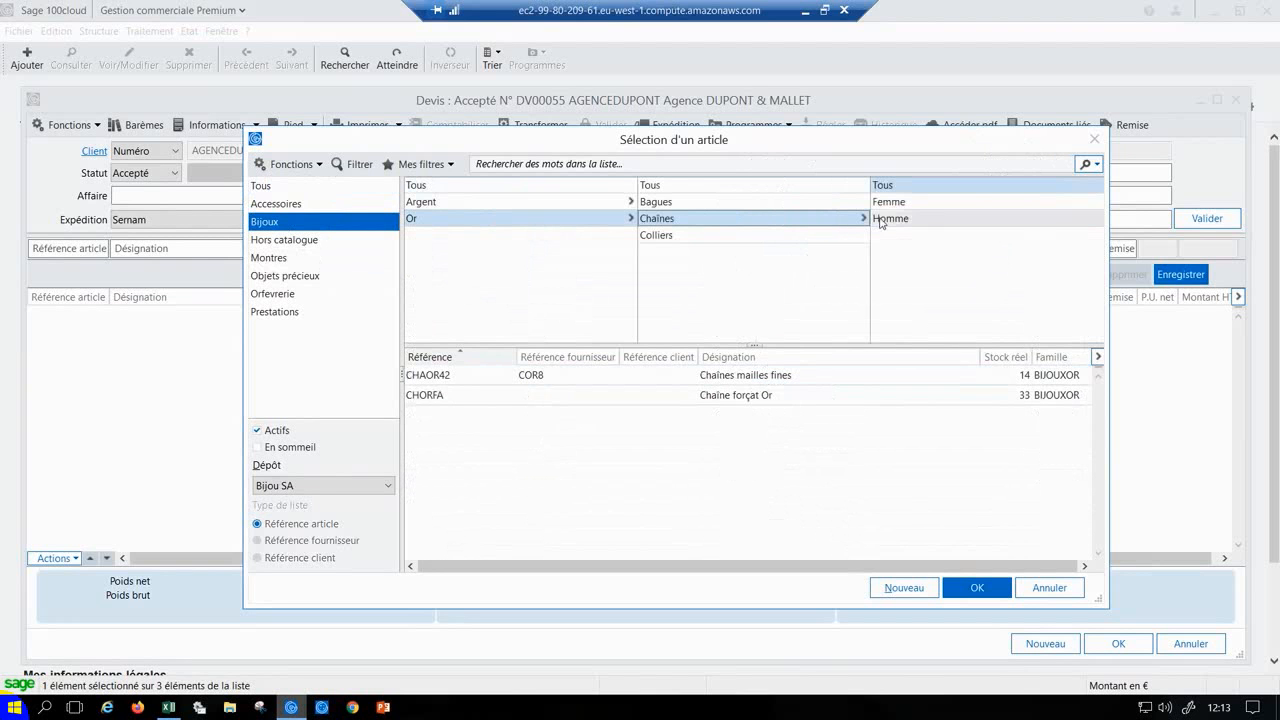
Add the articles ART_DEMO_SANS_STOK, ECRAN_123 and ENTRETIEN from the full article list to the quote together
left_click(315, 187)
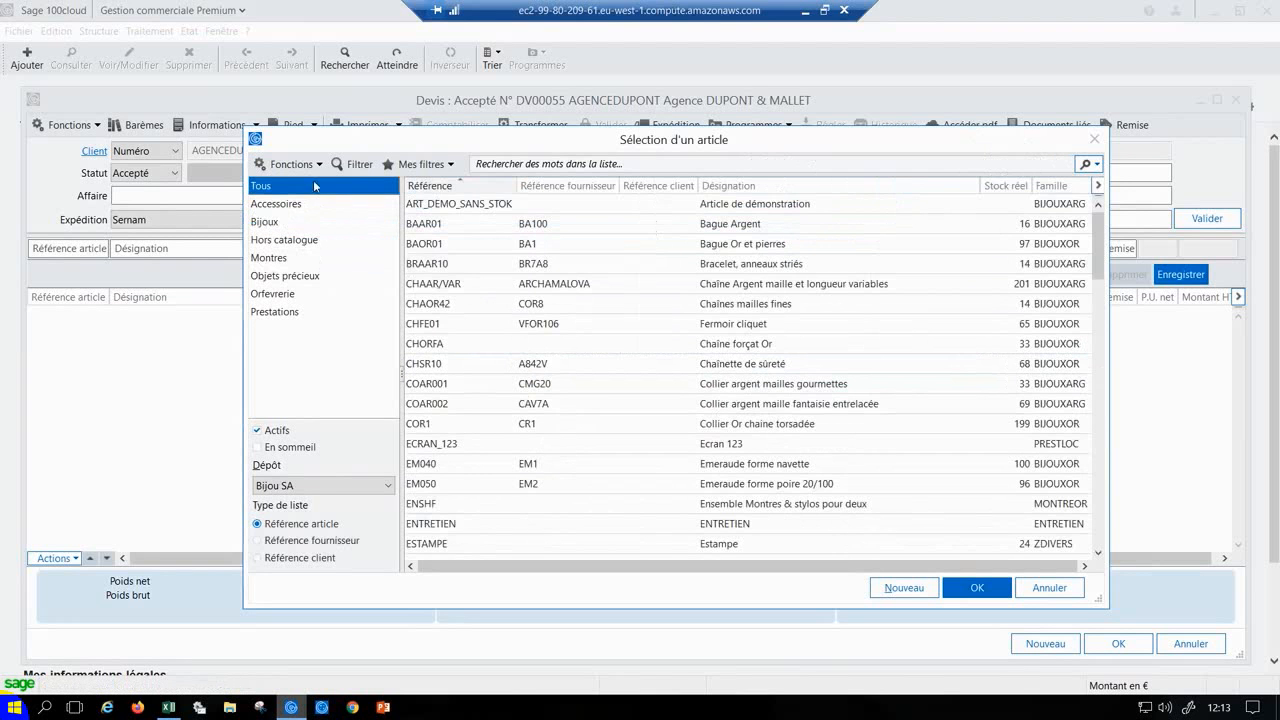
left_click(459, 205)
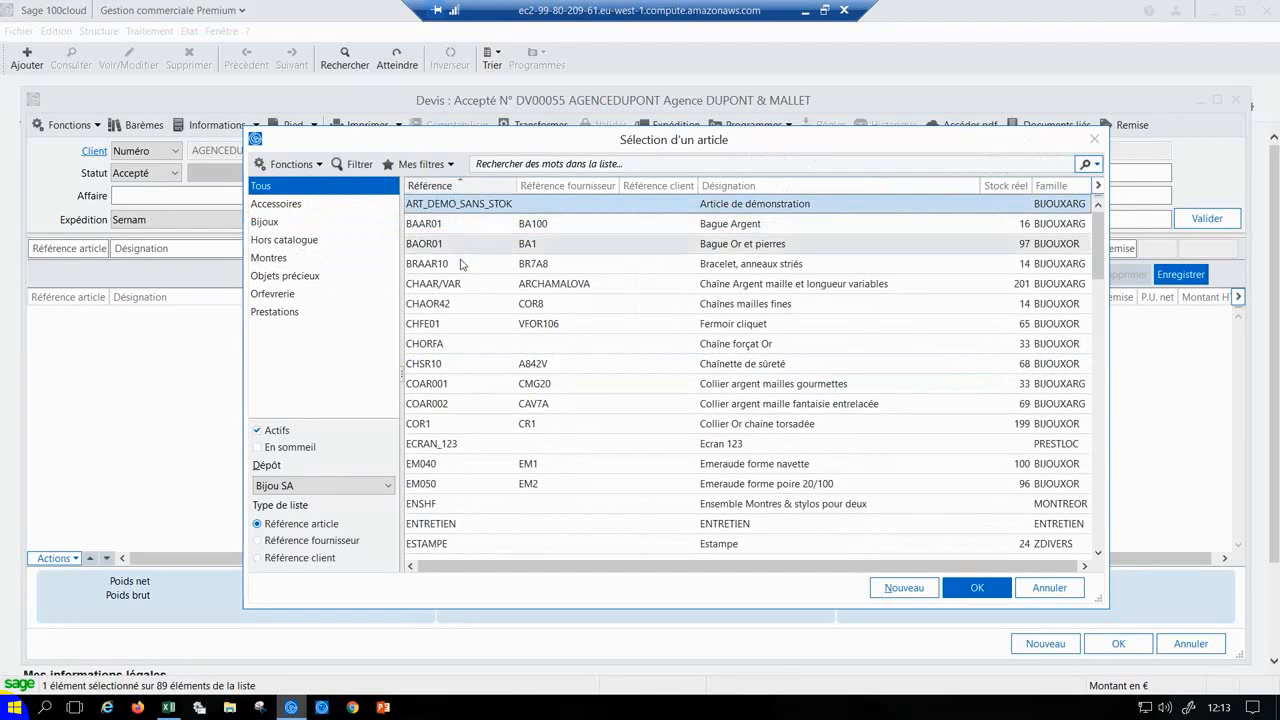
left_click(470, 449, "ctrl")
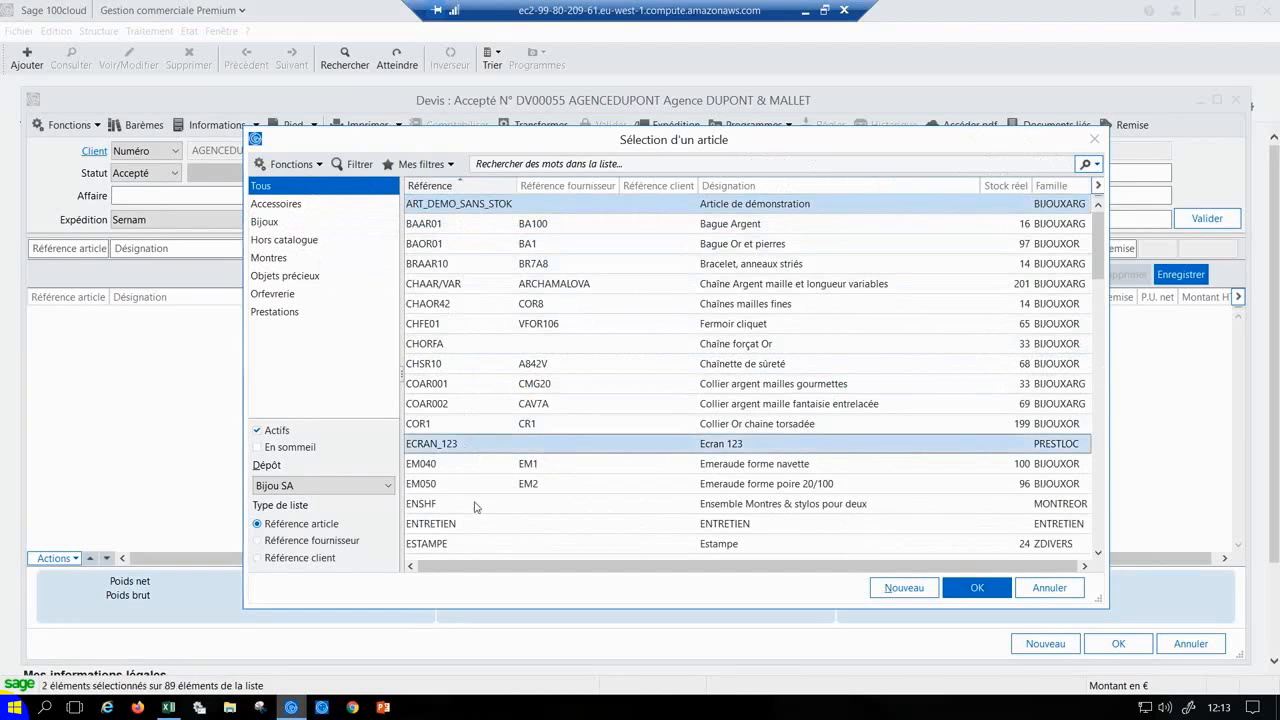
left_click(476, 524, "ctrl")
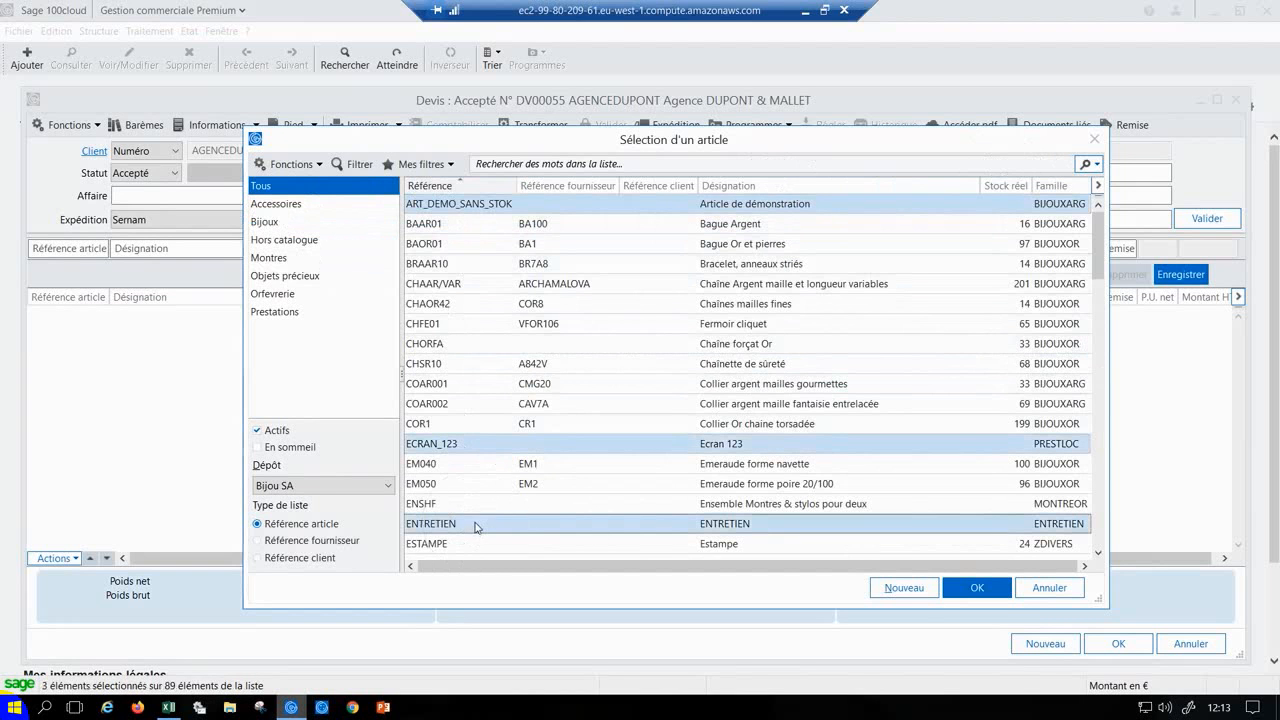
left_click(978, 590)
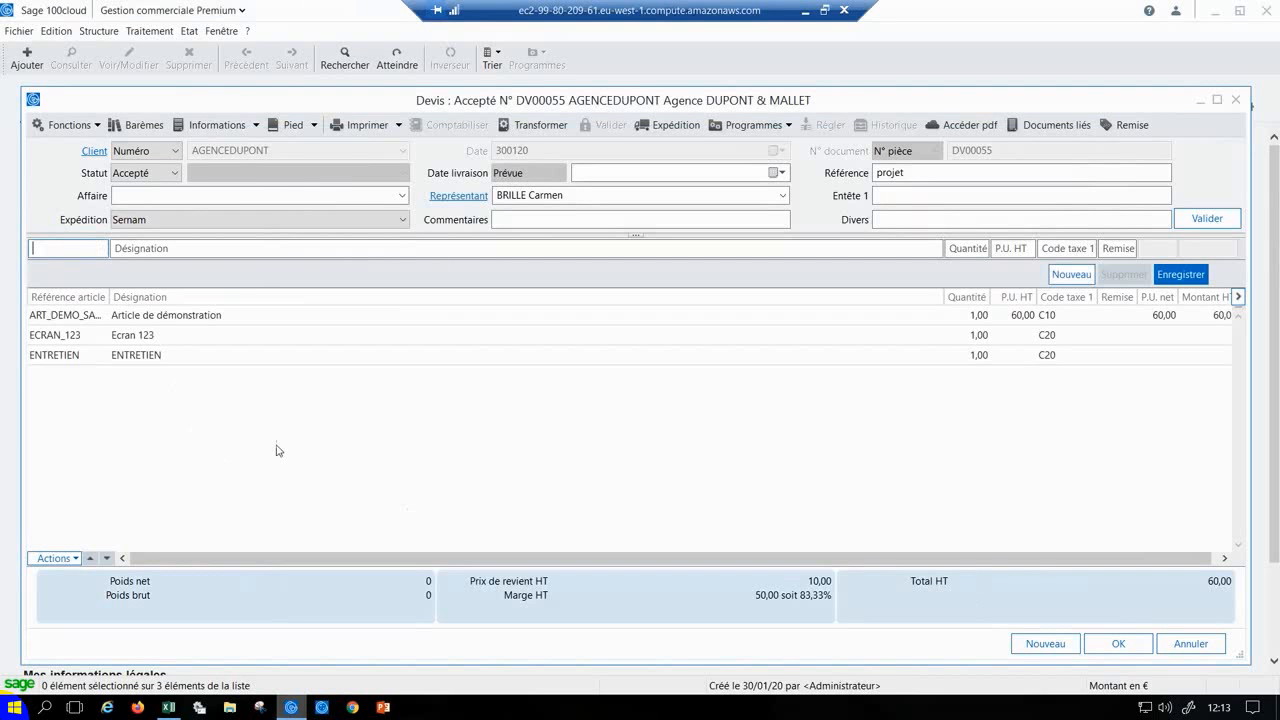
left_click(985, 330)
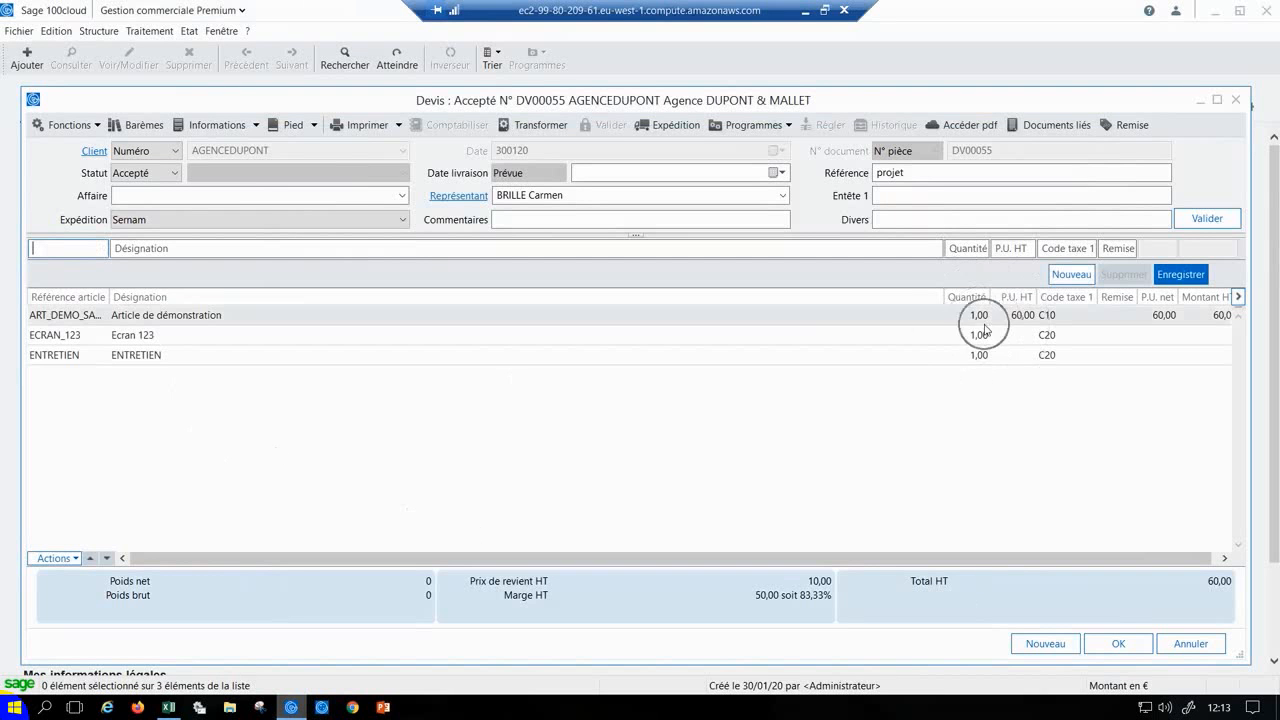
left_click(1097, 333)
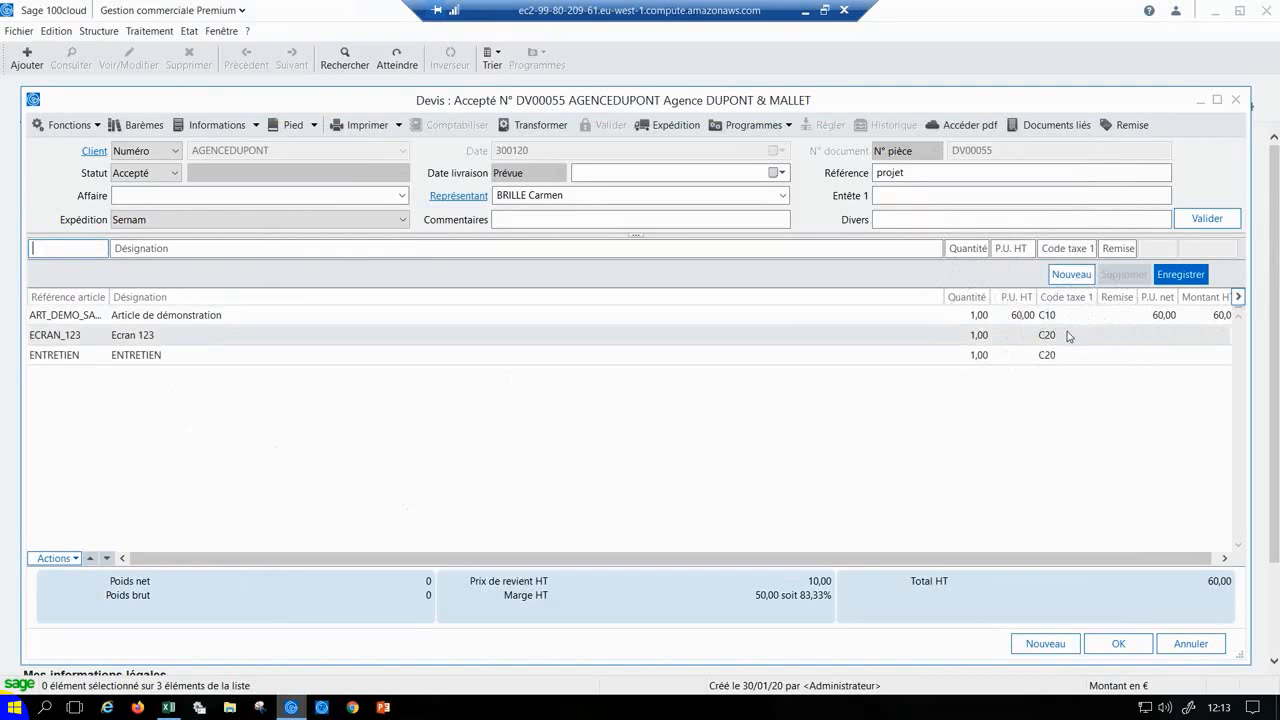
left_click(1063, 337)
Choose Accepté as the status of the quote
left_click(172, 174)
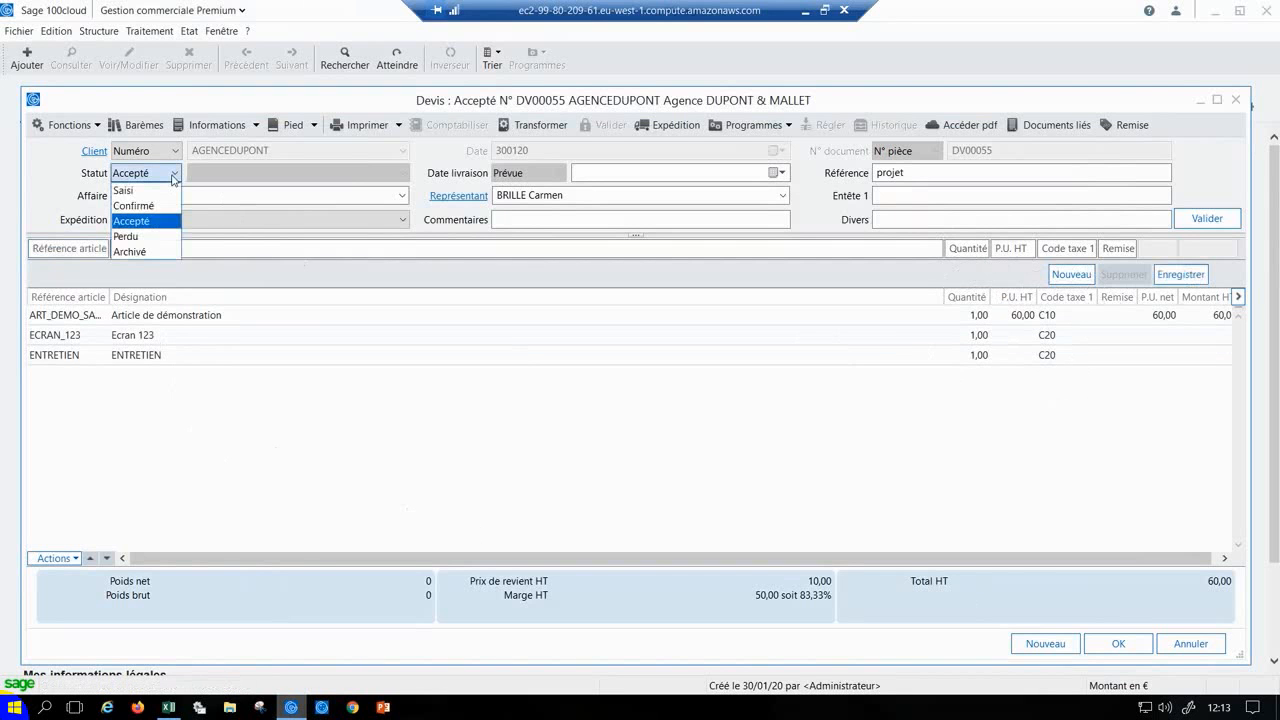
left_click(146, 222)
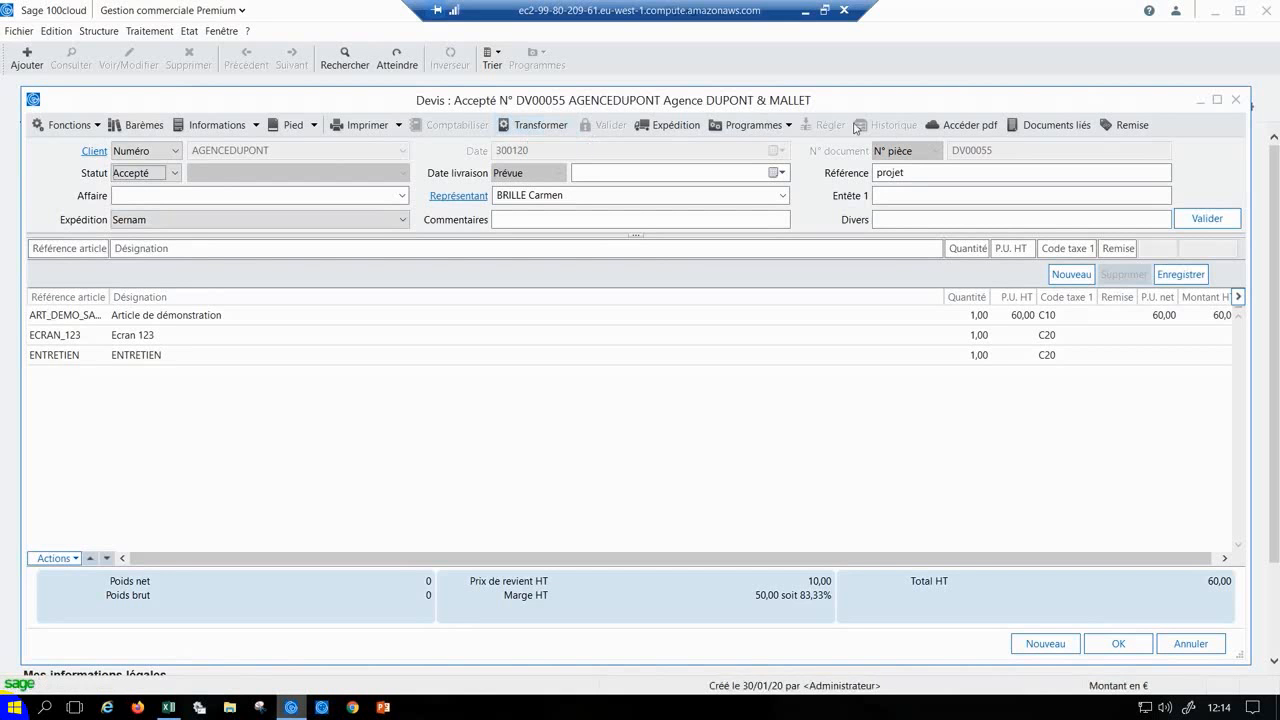
Attach the file Descriptif stylos fluo.pdf from the computer to the quote's linked documents
left_click(1034, 128)
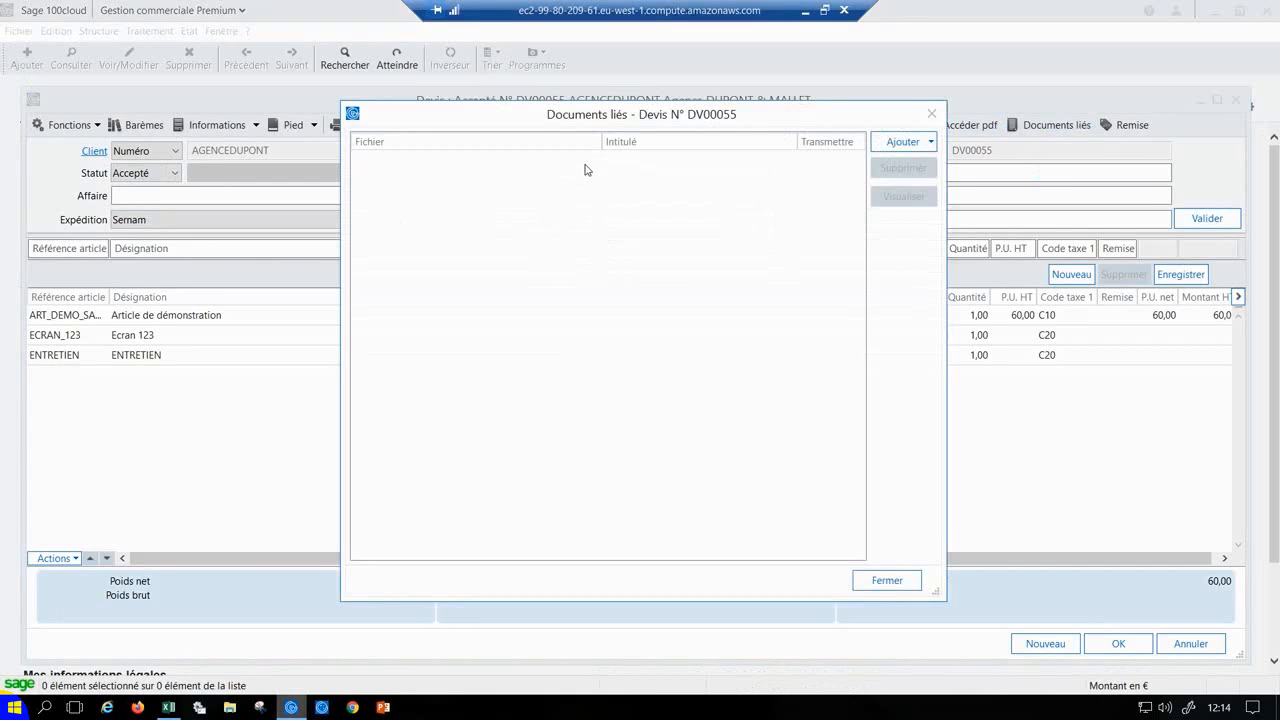
left_click(908, 146)
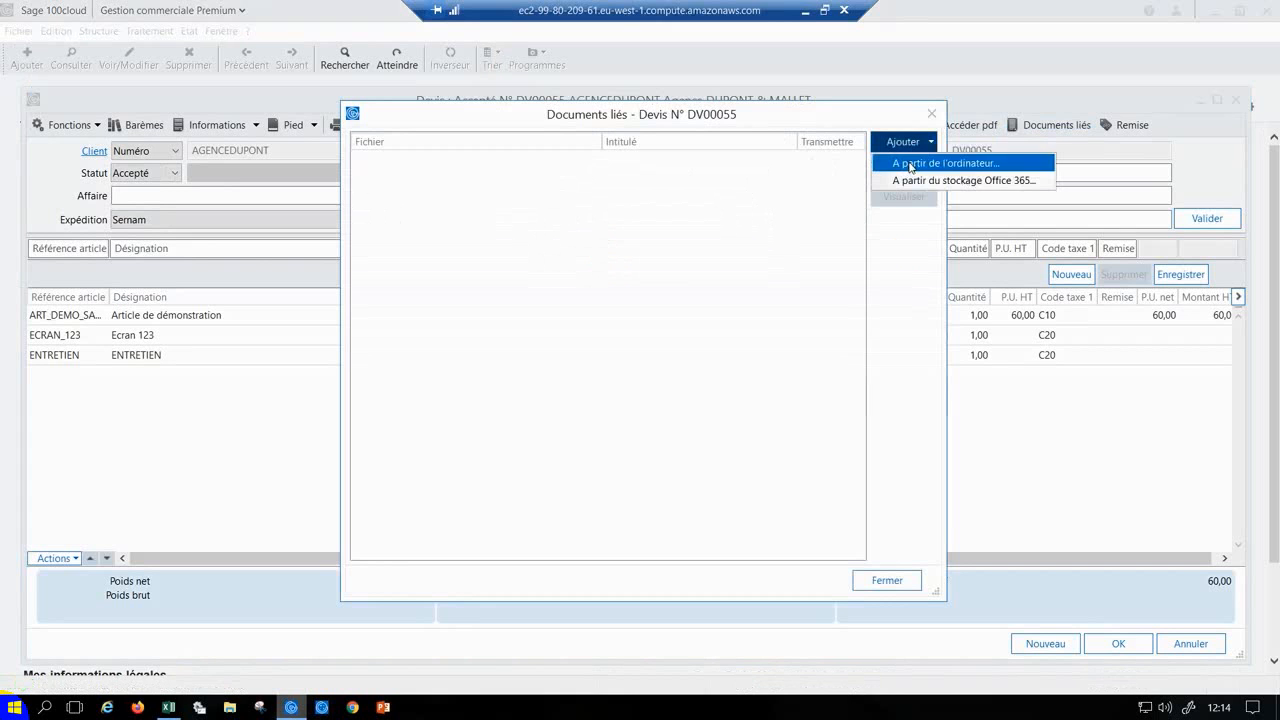
left_click(910, 166)
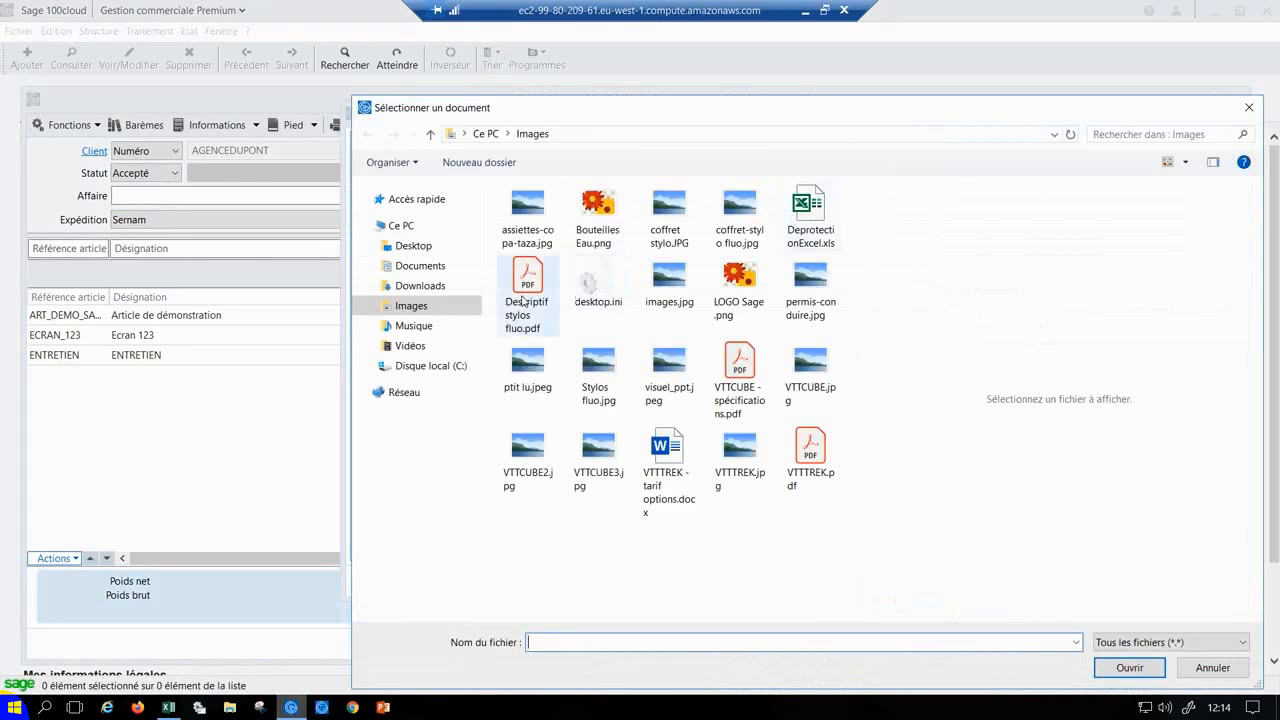
double_click(524, 296)
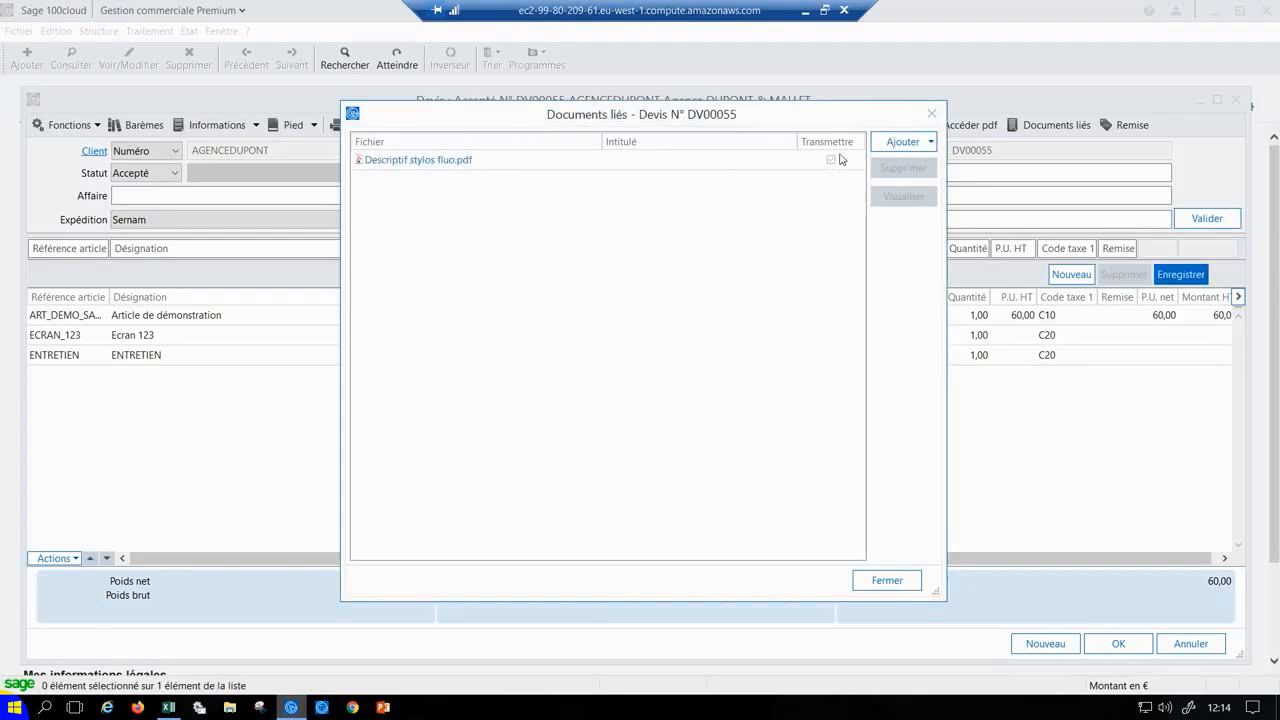
left_click(887, 584)
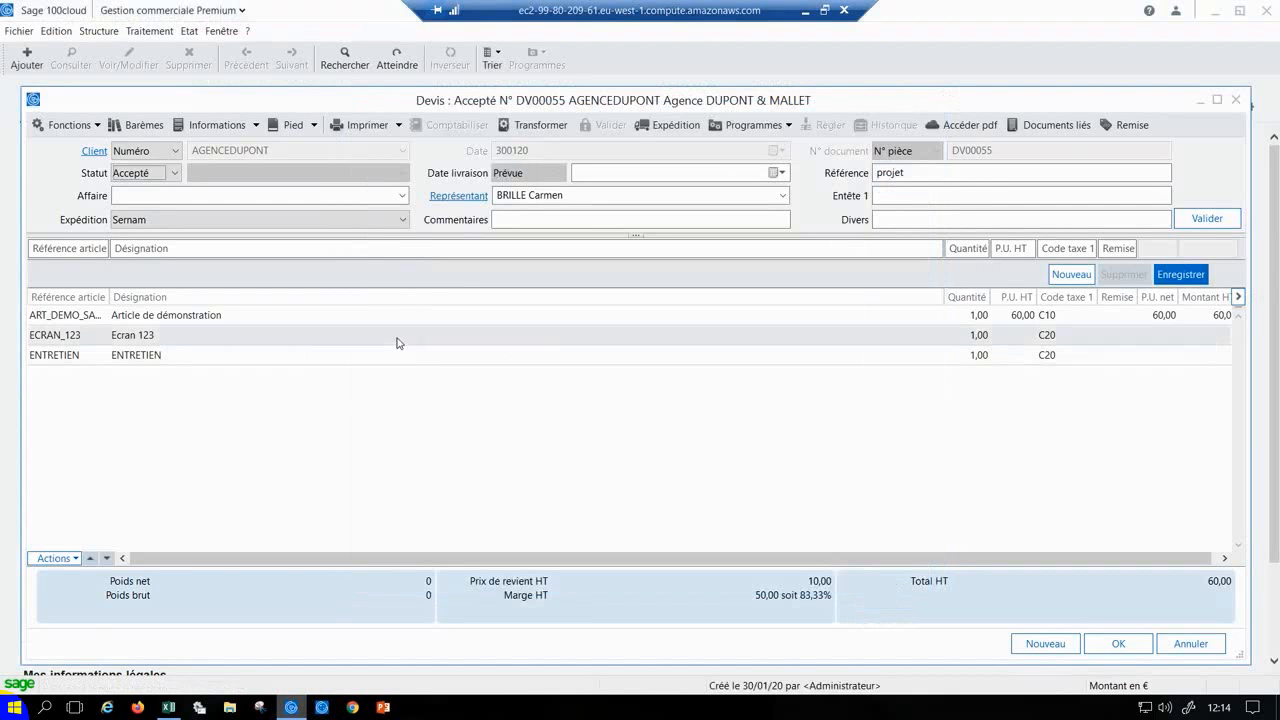
Transform the quote into a Bon de commande, with the new document opened
left_click(525, 127)
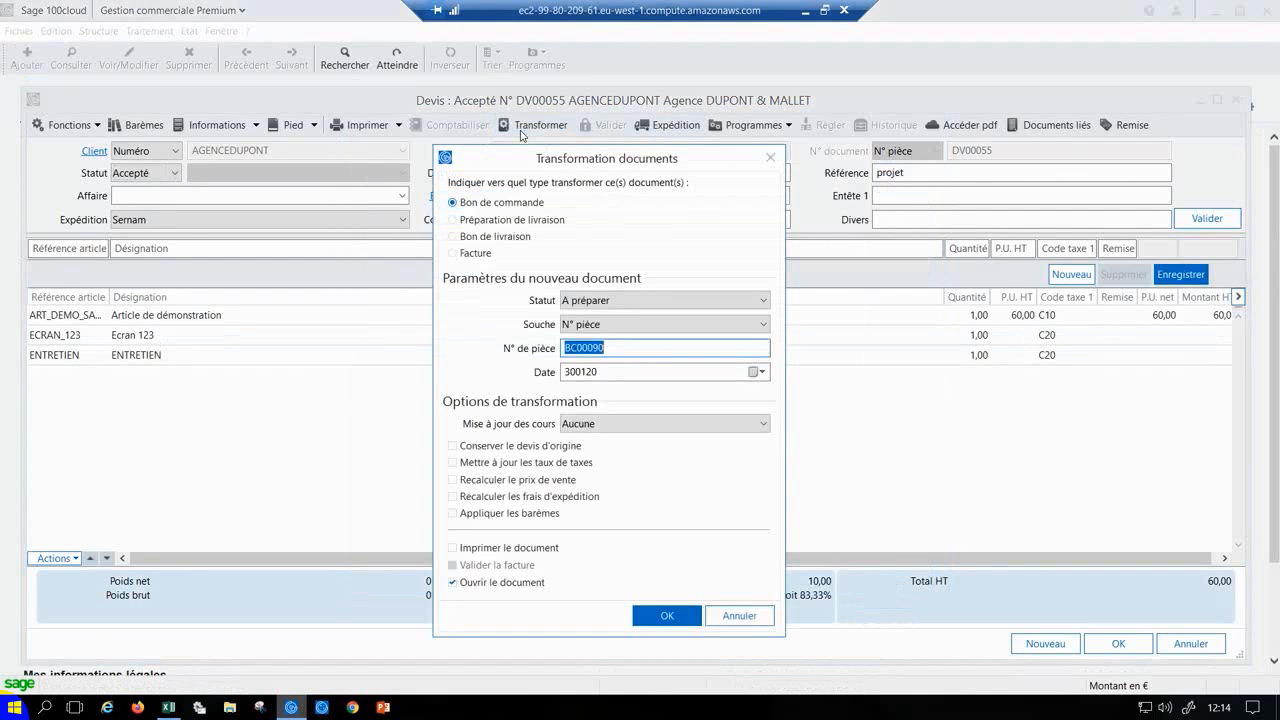
left_click(476, 207)
left_click(666, 616)
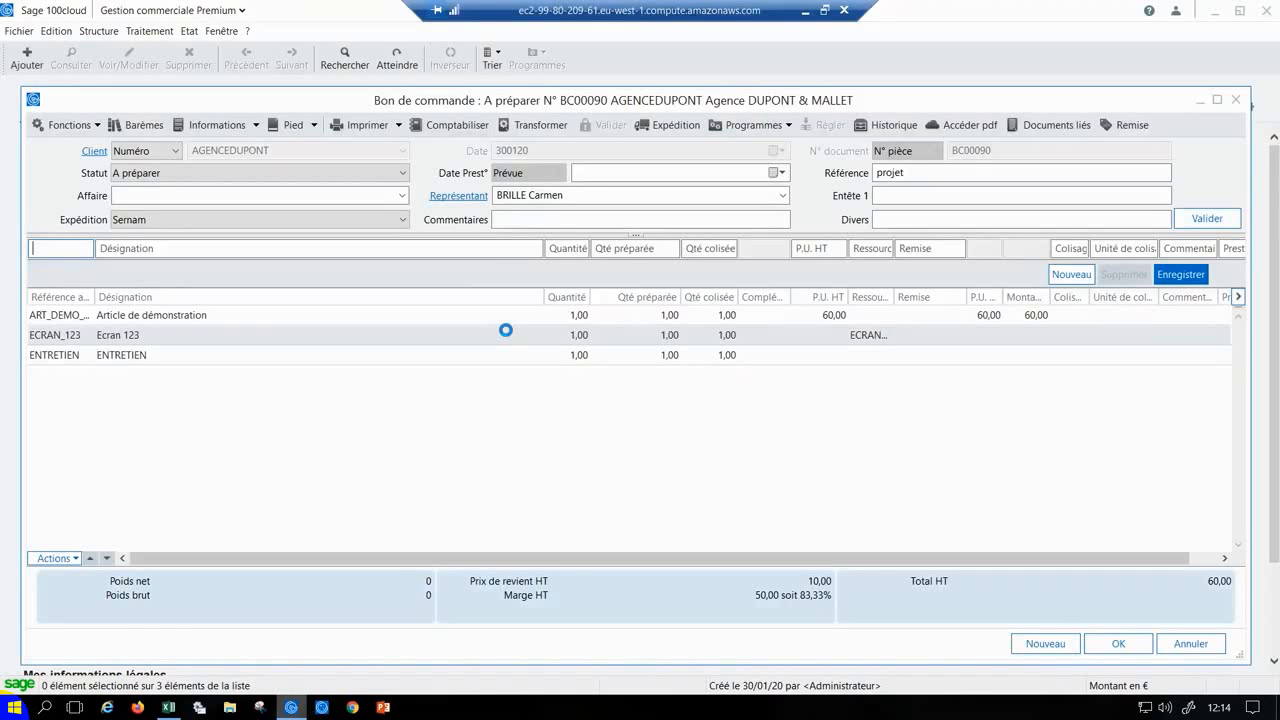
Transform the order into a Préparation de livraison with the Ouvrir le document option enabled
left_click(441, 108)
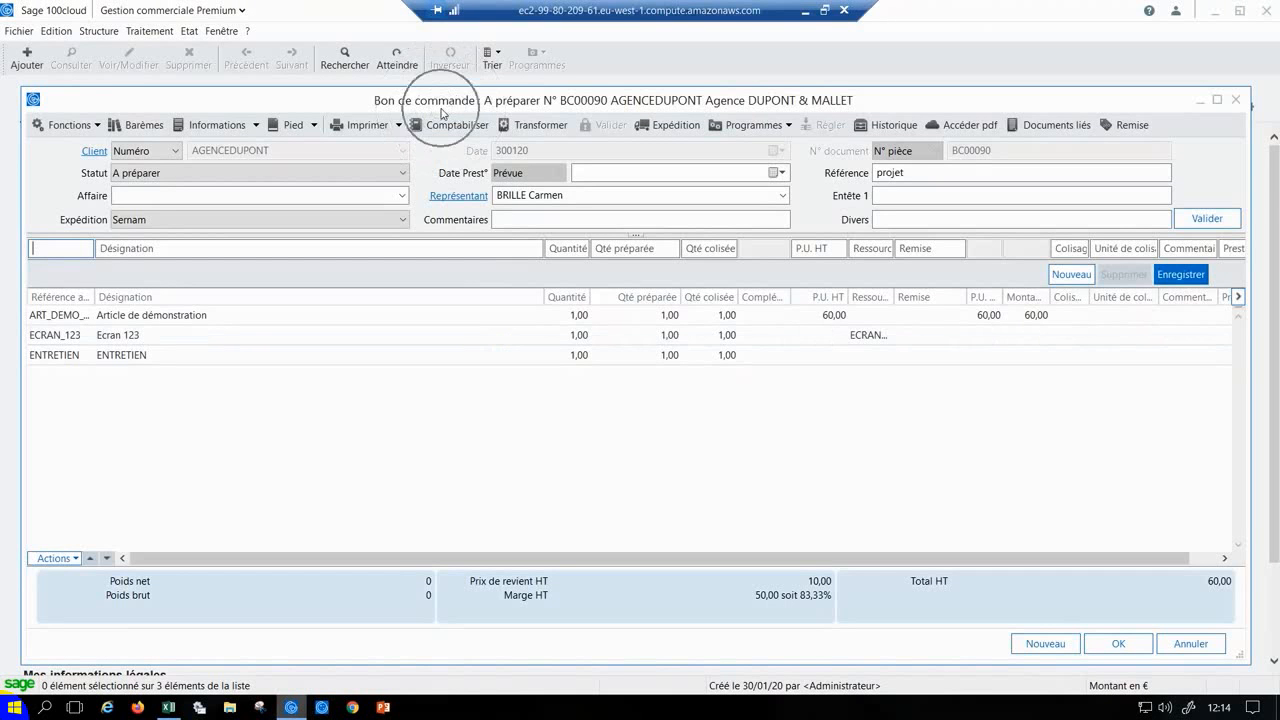
key("ctrl")
key("ctrl")
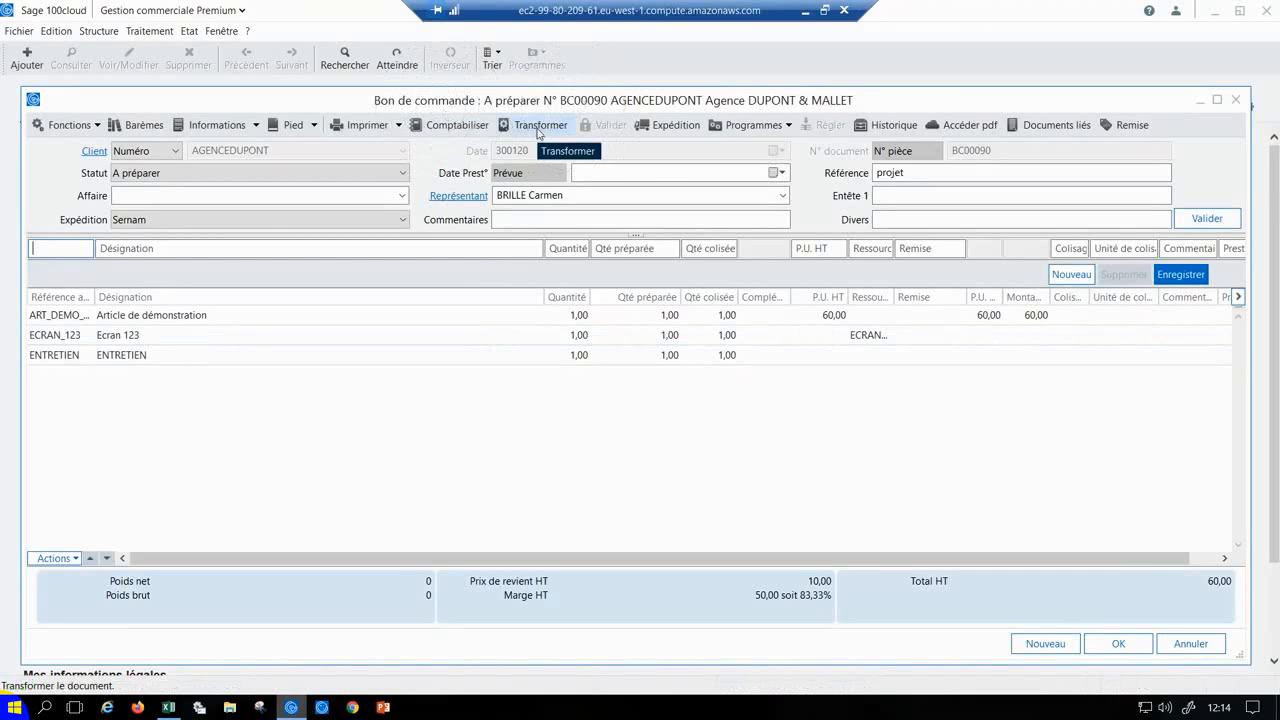
left_click(538, 128)
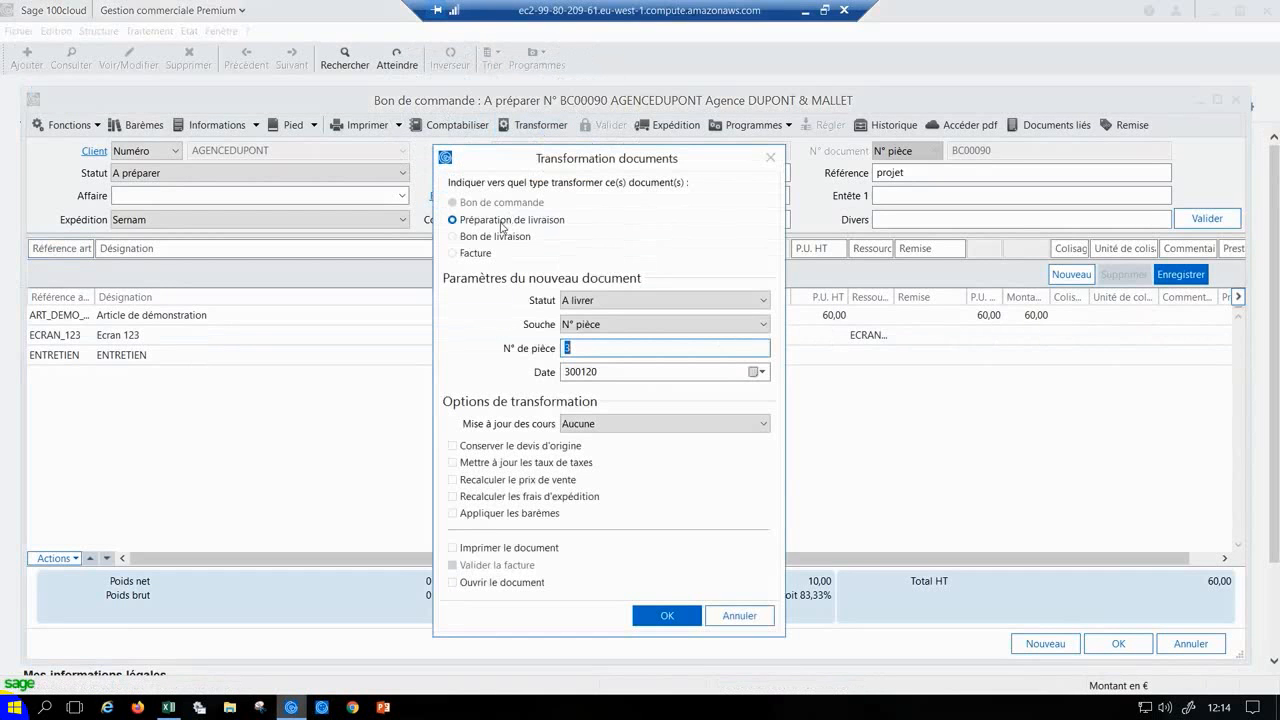
left_click(516, 585)
key("ctrl")
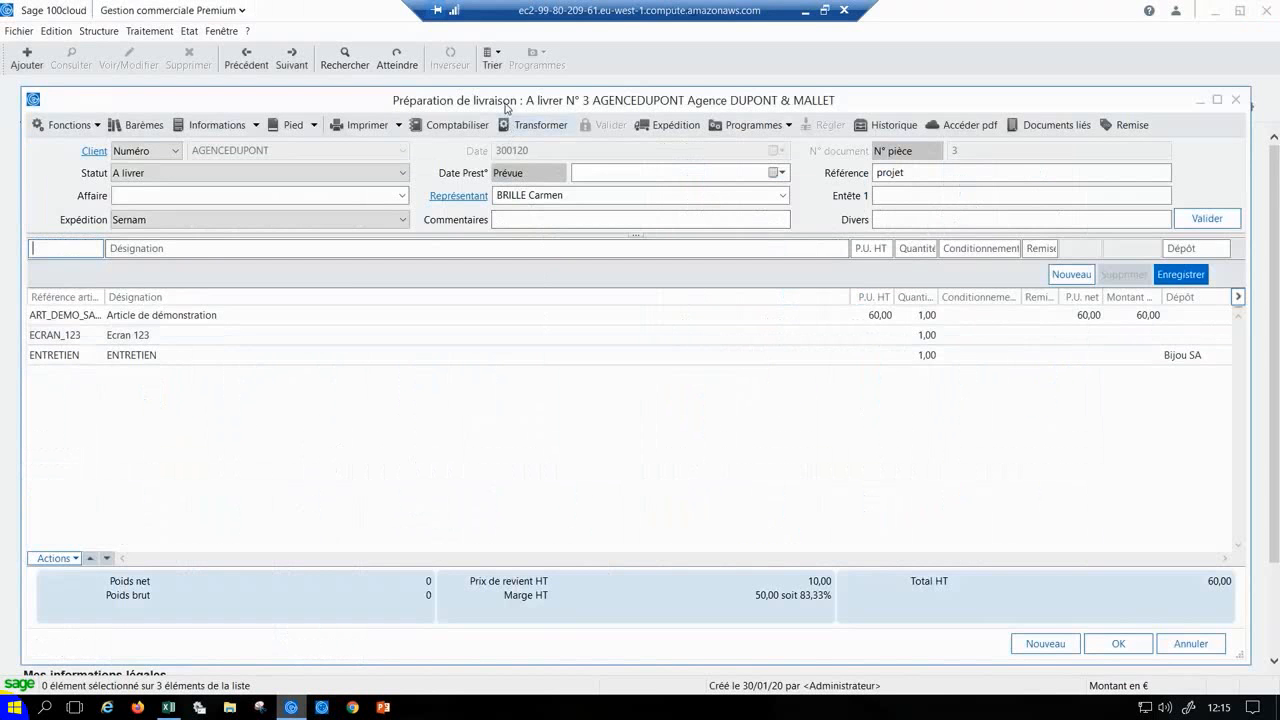
Transform the delivery preparation into a Bon de livraison, accepting the proposed backorder and supplier order of 1 for ENTRETIEN
key("ctrl")
left_click(531, 127)
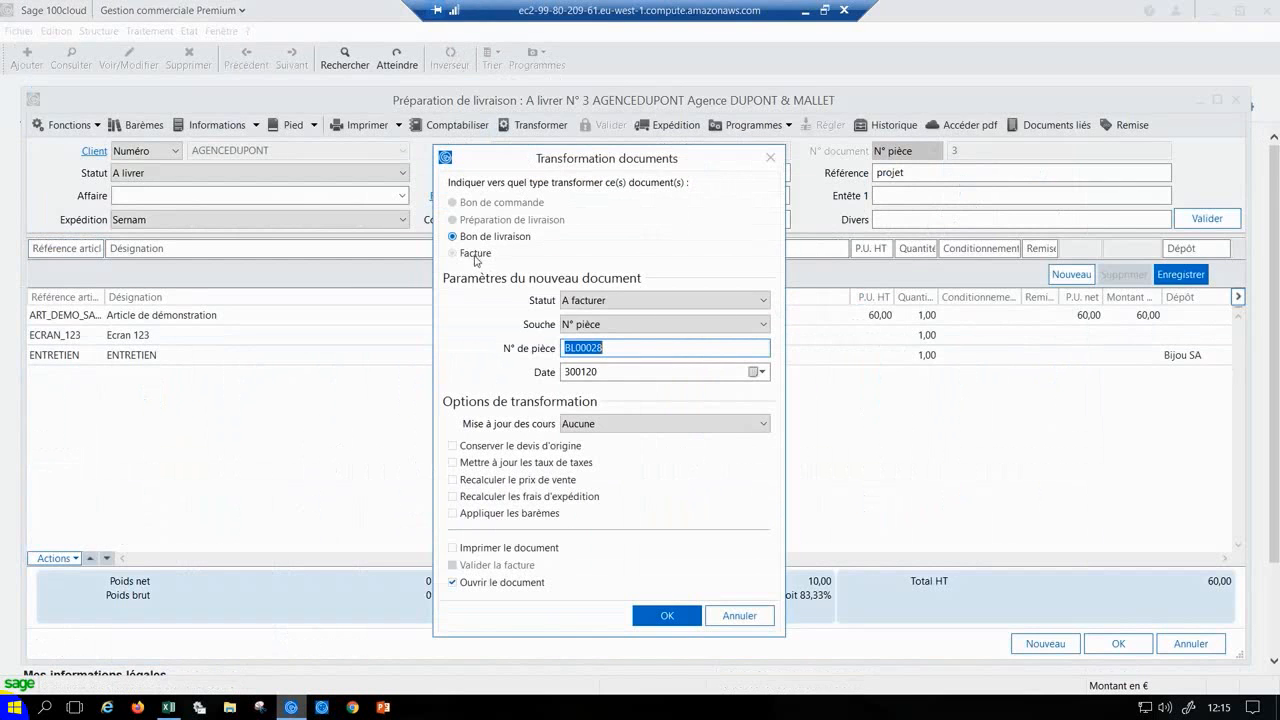
left_click(668, 615)
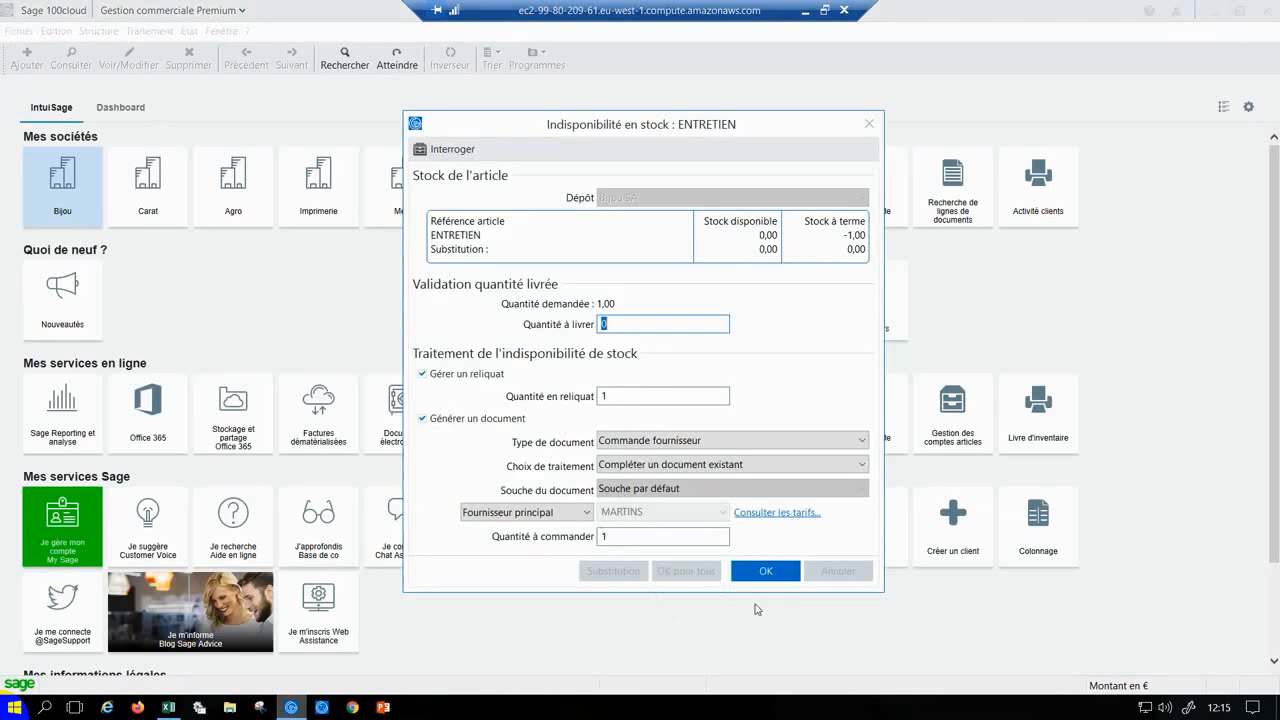
left_click(779, 577)
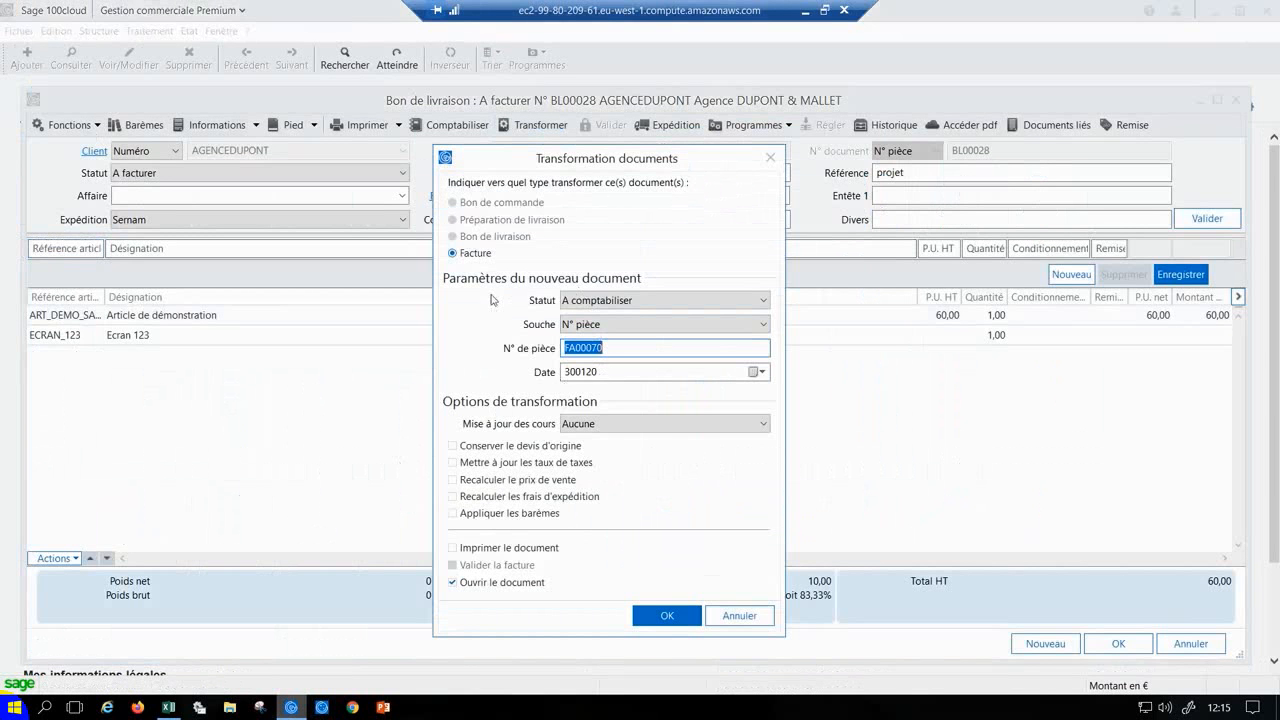
Transform the delivery note into a Facture and view the document history of its lines
left_click(664, 616)
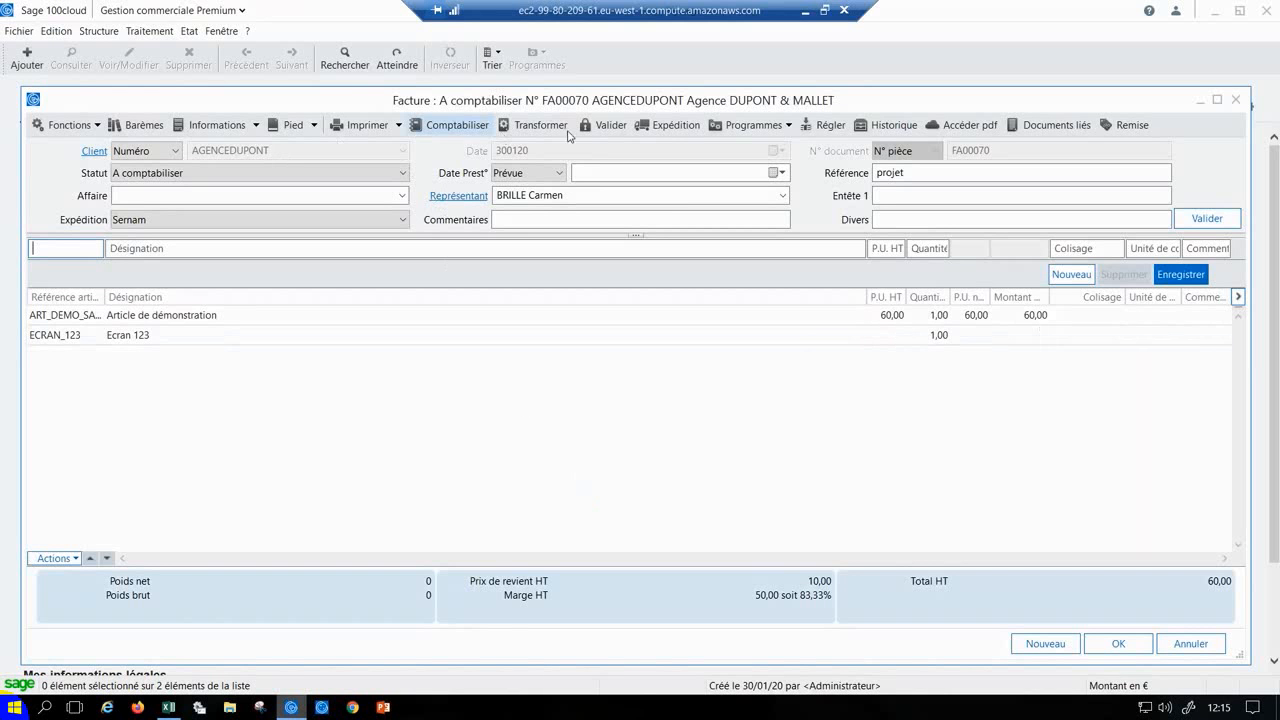
left_click(882, 131)
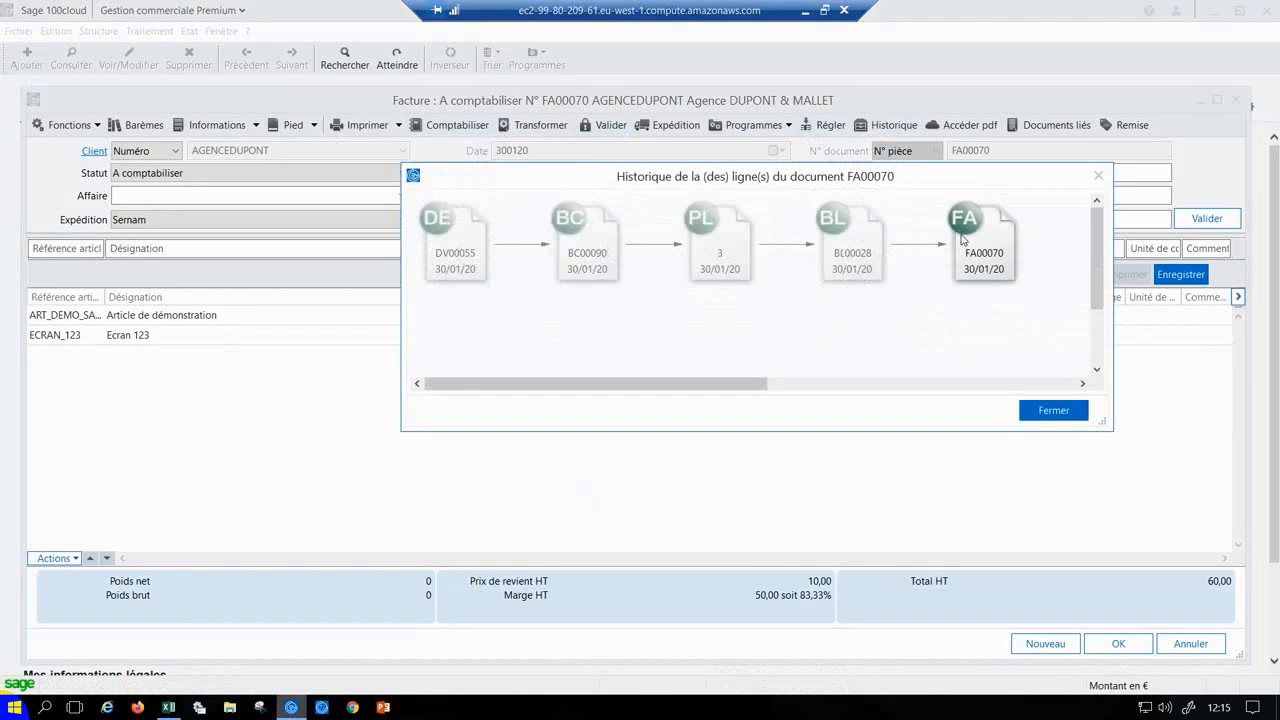
left_click(1052, 412)
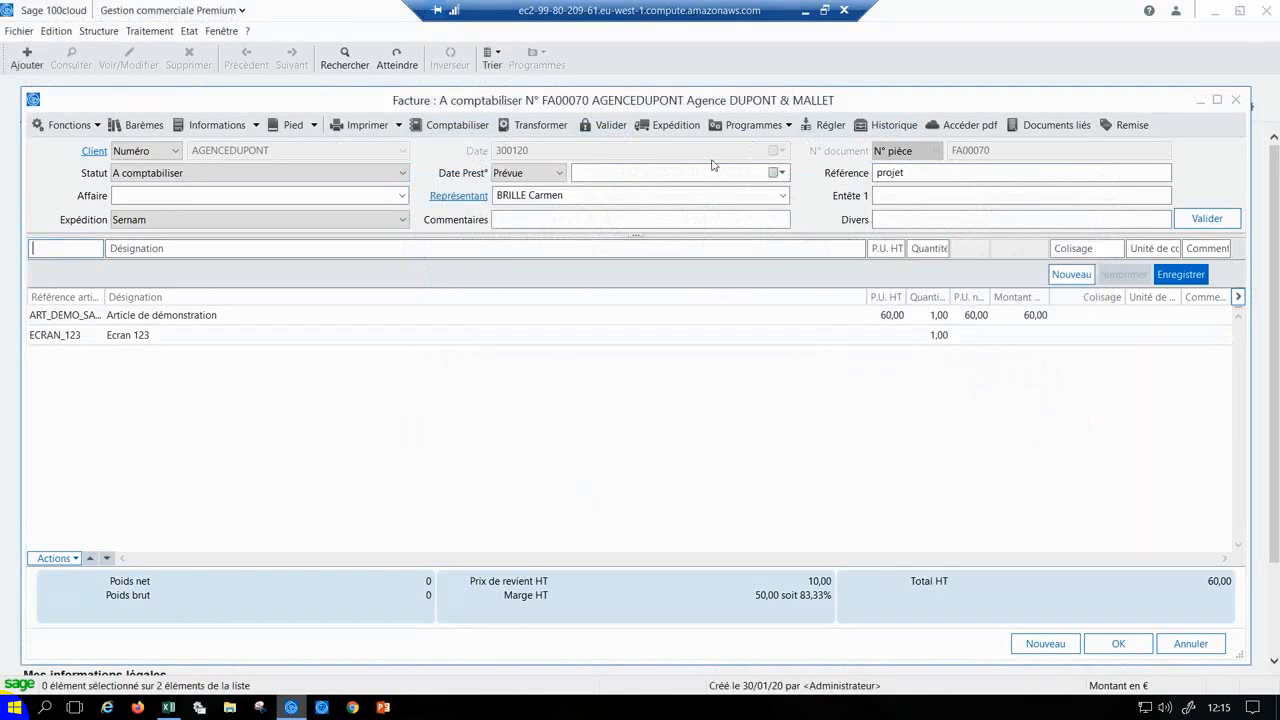
Print the invoice on the Sage Online Access printer with sending to the Office 365 storage space enabled
left_click(366, 125)
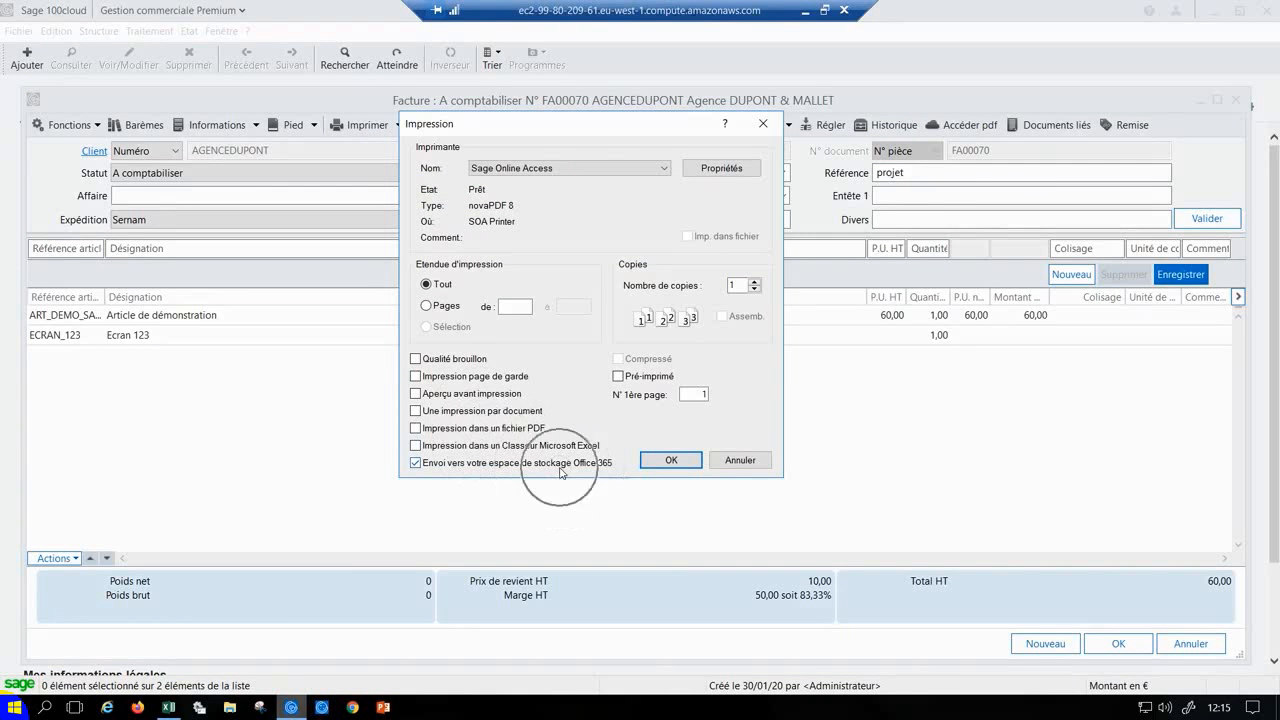
left_click(668, 461)
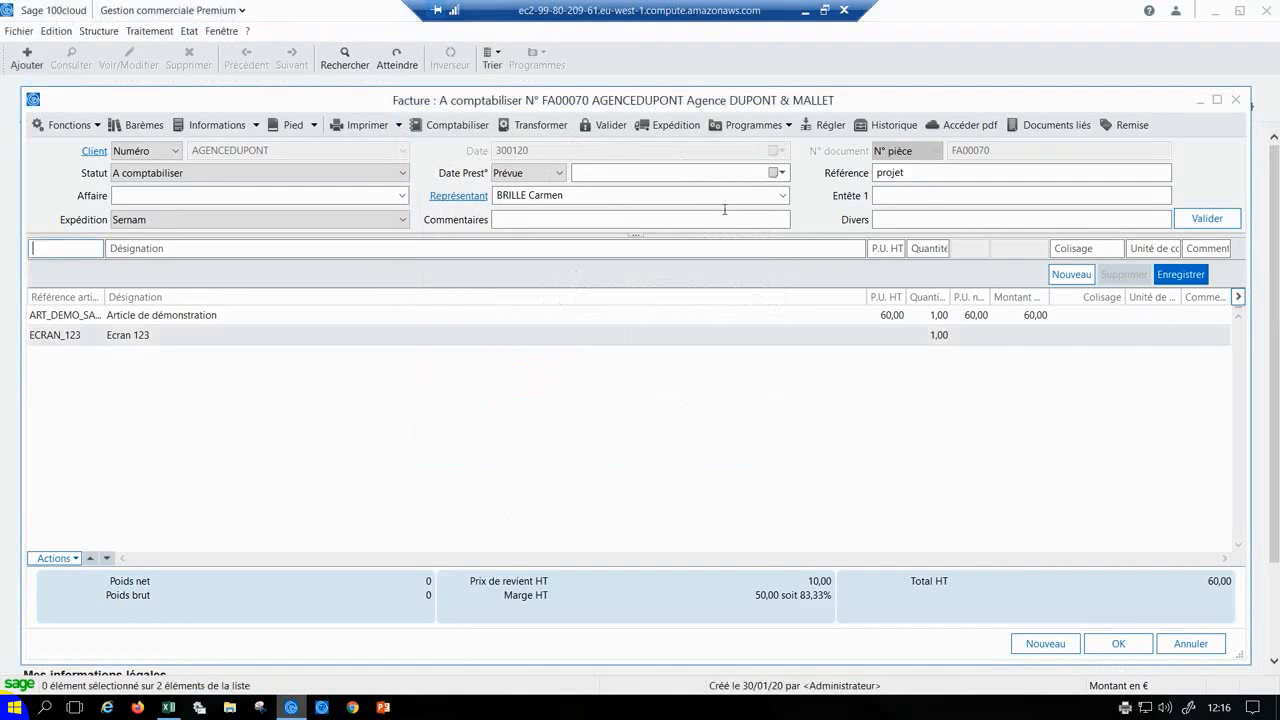
Open the stored PDF of the invoice and examine its header, article lines and totals
left_click(958, 128)
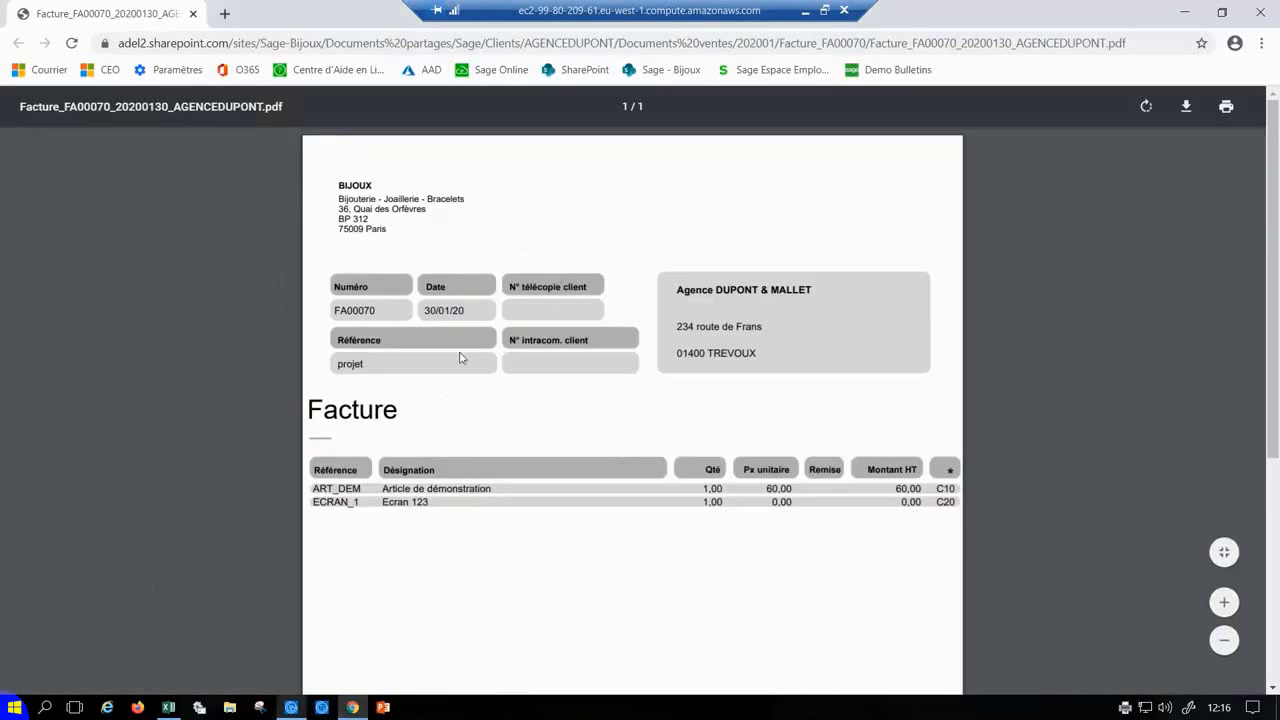
scroll(508, 331, "down", 3)
scroll(508, 330, "up", 3)
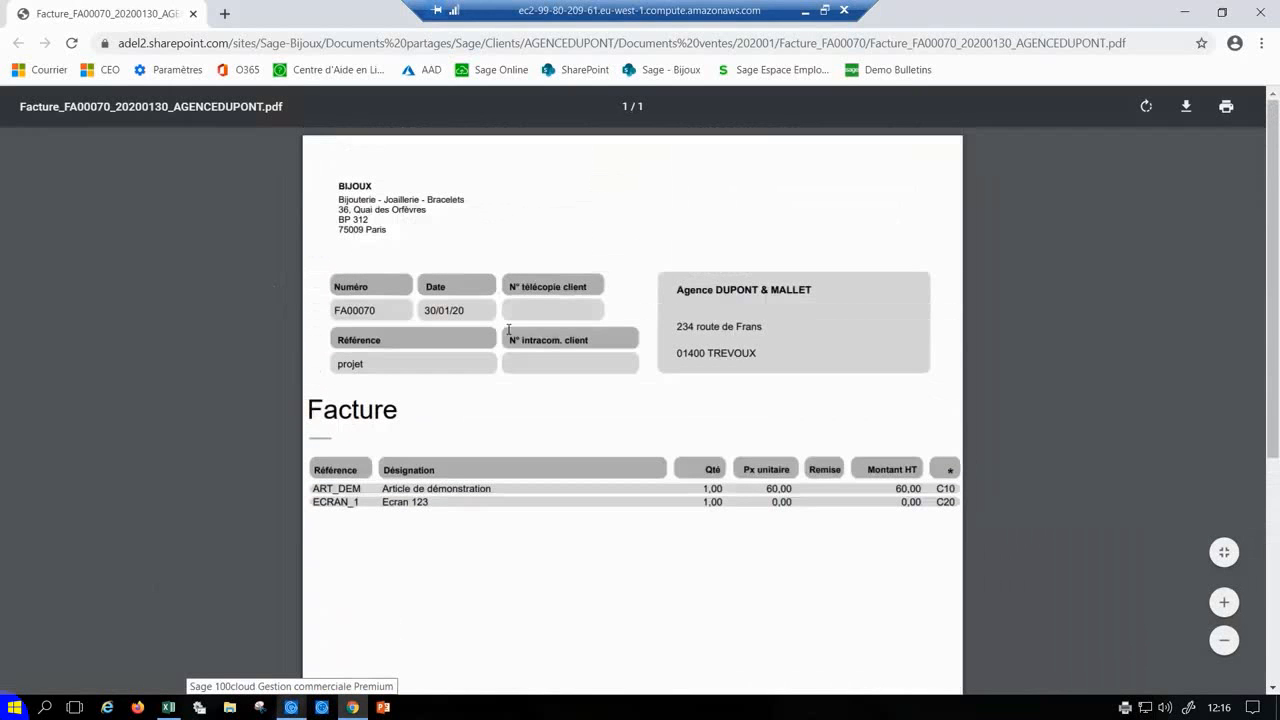
left_click(811, 209)
scroll(810, 208, "down", 3)
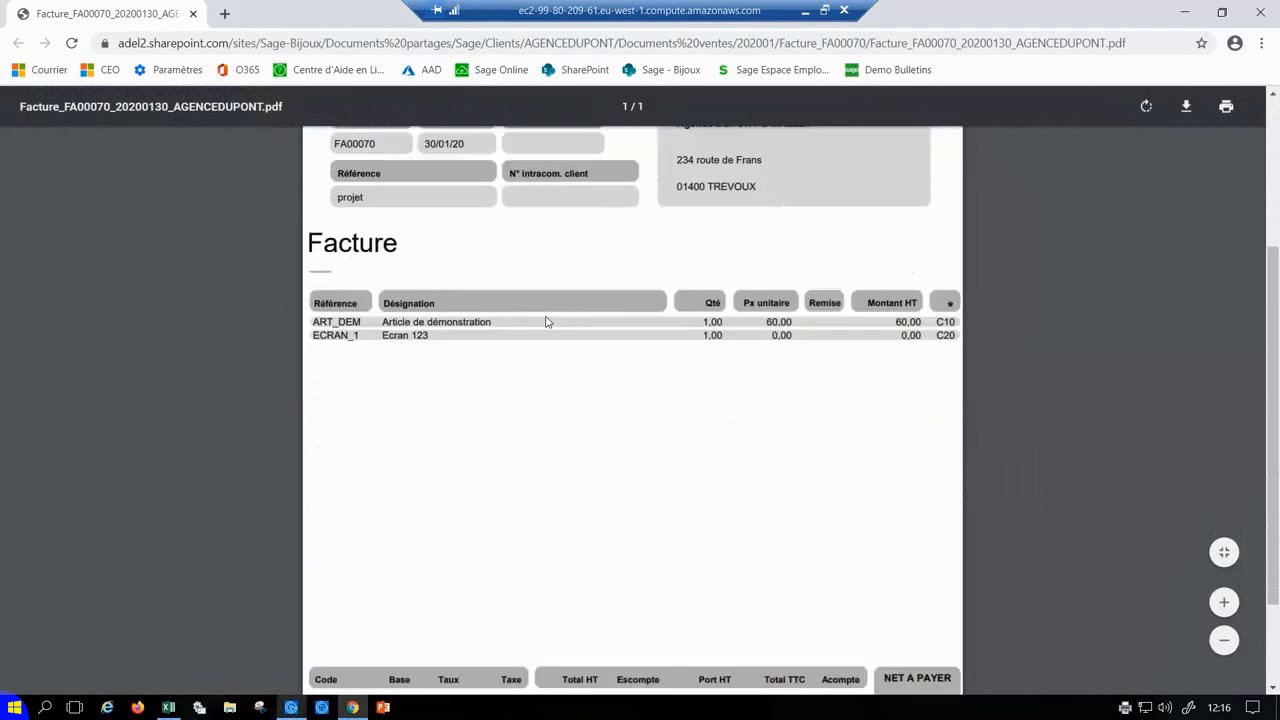
scroll(547, 321, "down", 2)
scroll(547, 321, "down", 3)
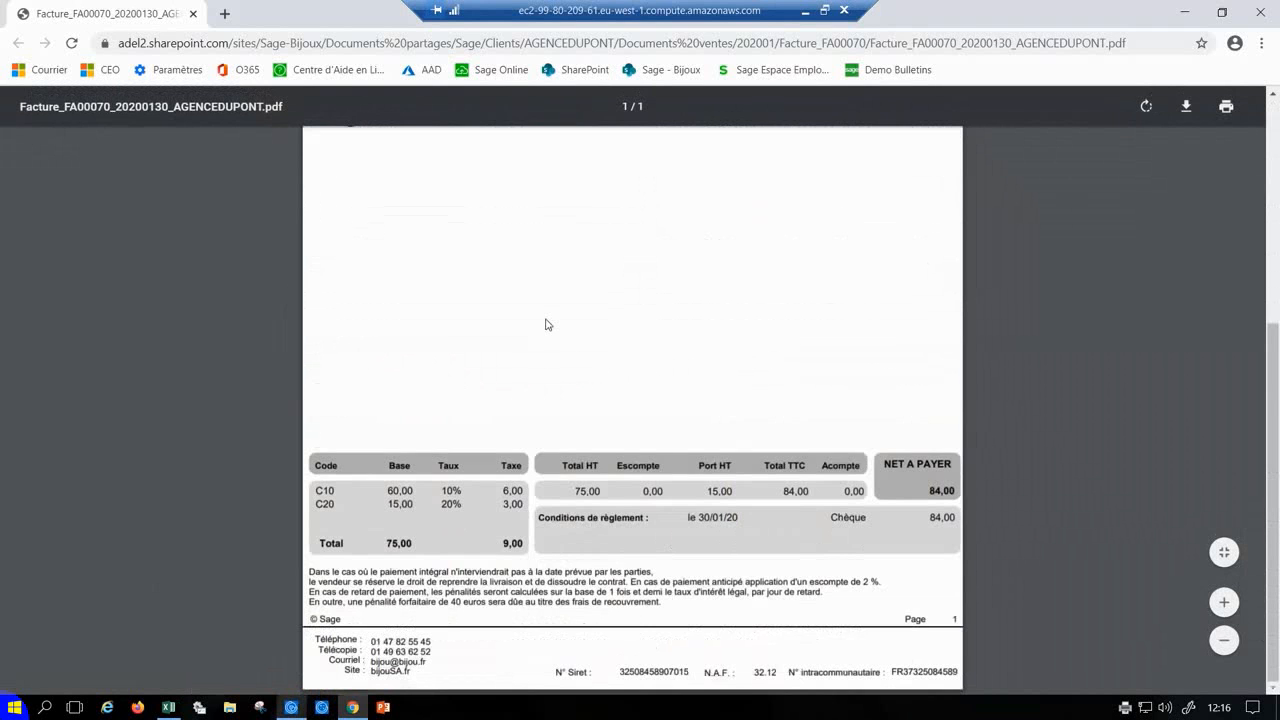
scroll(547, 322, "up", 7)
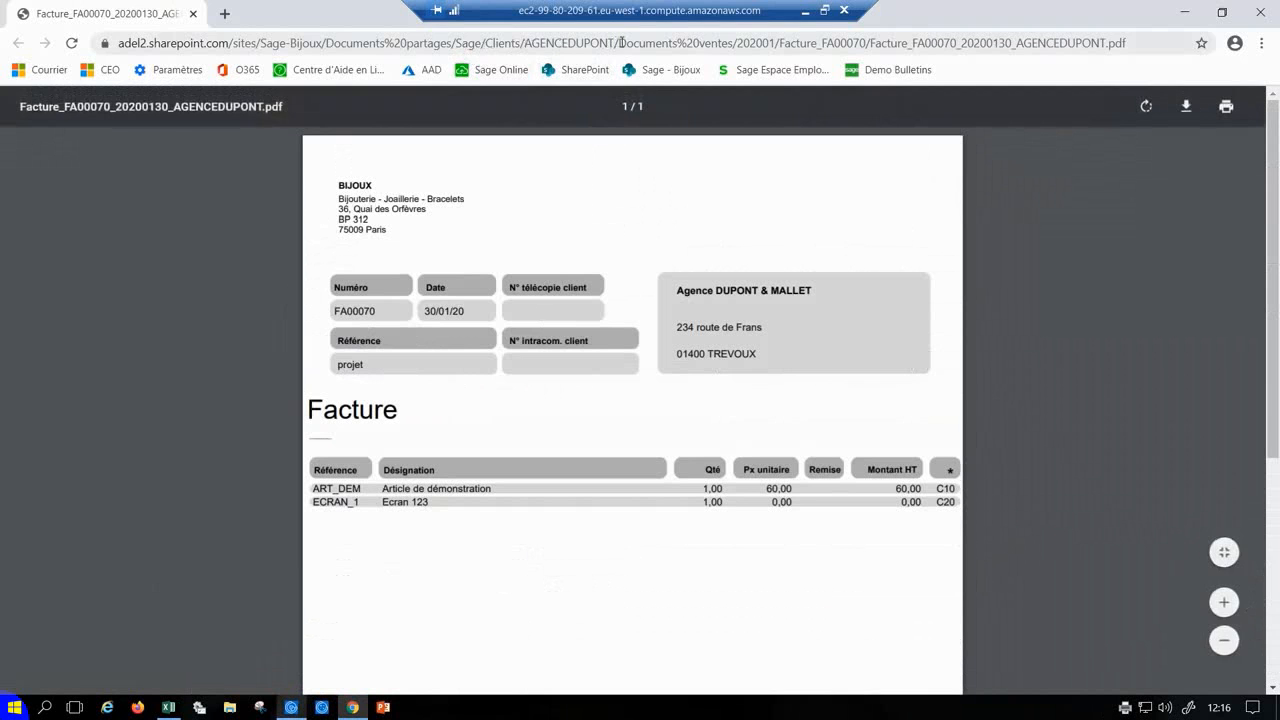
Shorten the PDF's web address to the client's SharePoint folder and go up to the Clients folder
left_click_drag(621, 42, 1221, 28)
key("BackSpace")
key("Return")
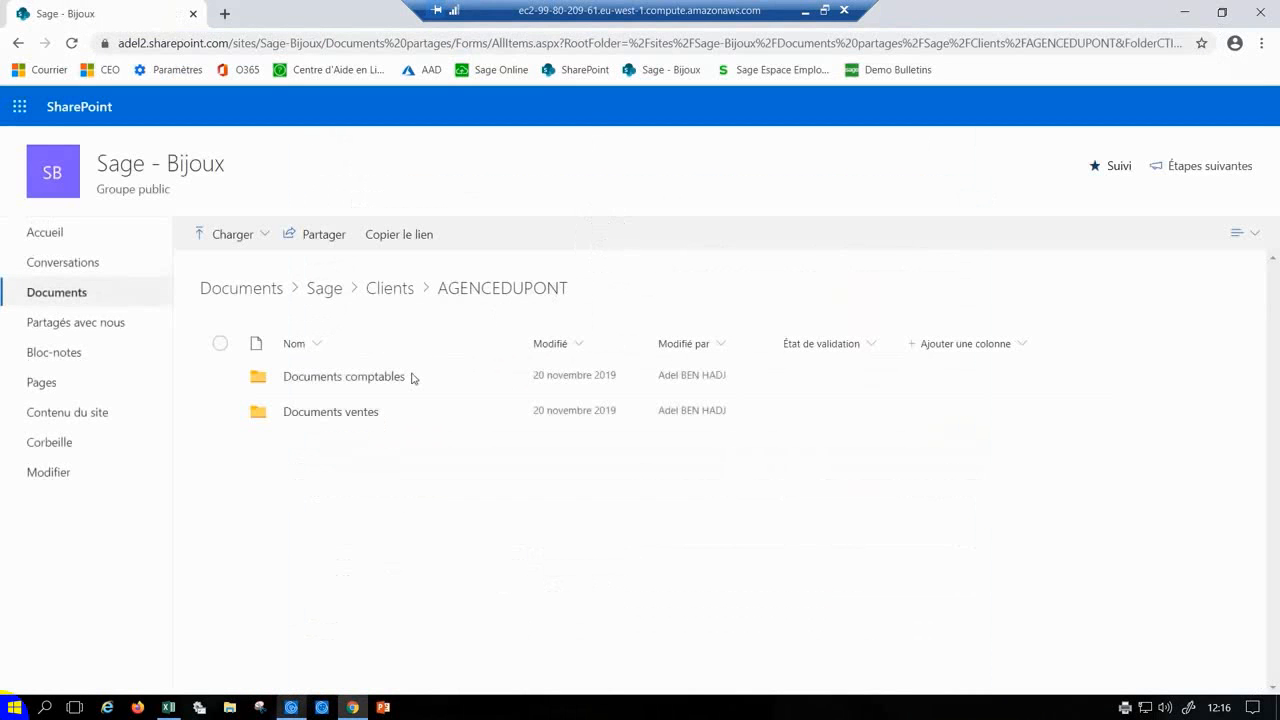
left_click(402, 296)
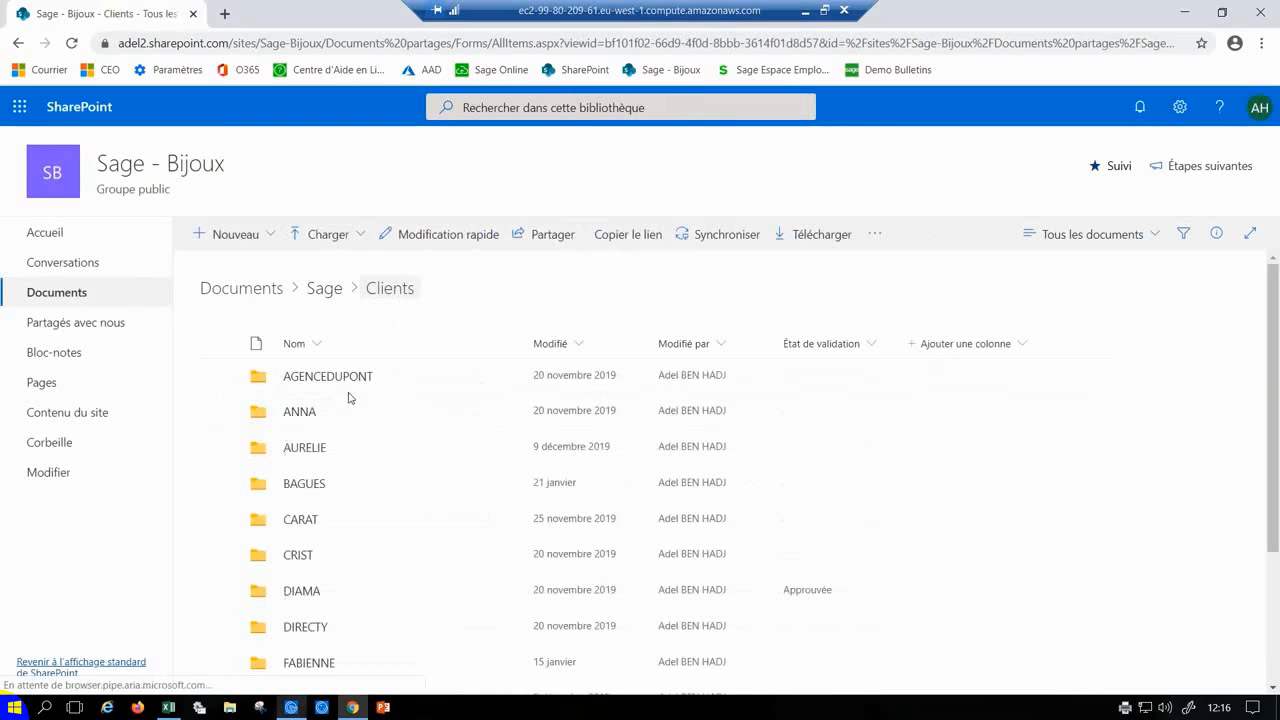
Look through the client folders in the Clients library and go up to the parent Sage folder
scroll(300, 420, "down", 2)
scroll(300, 450, "down", 1)
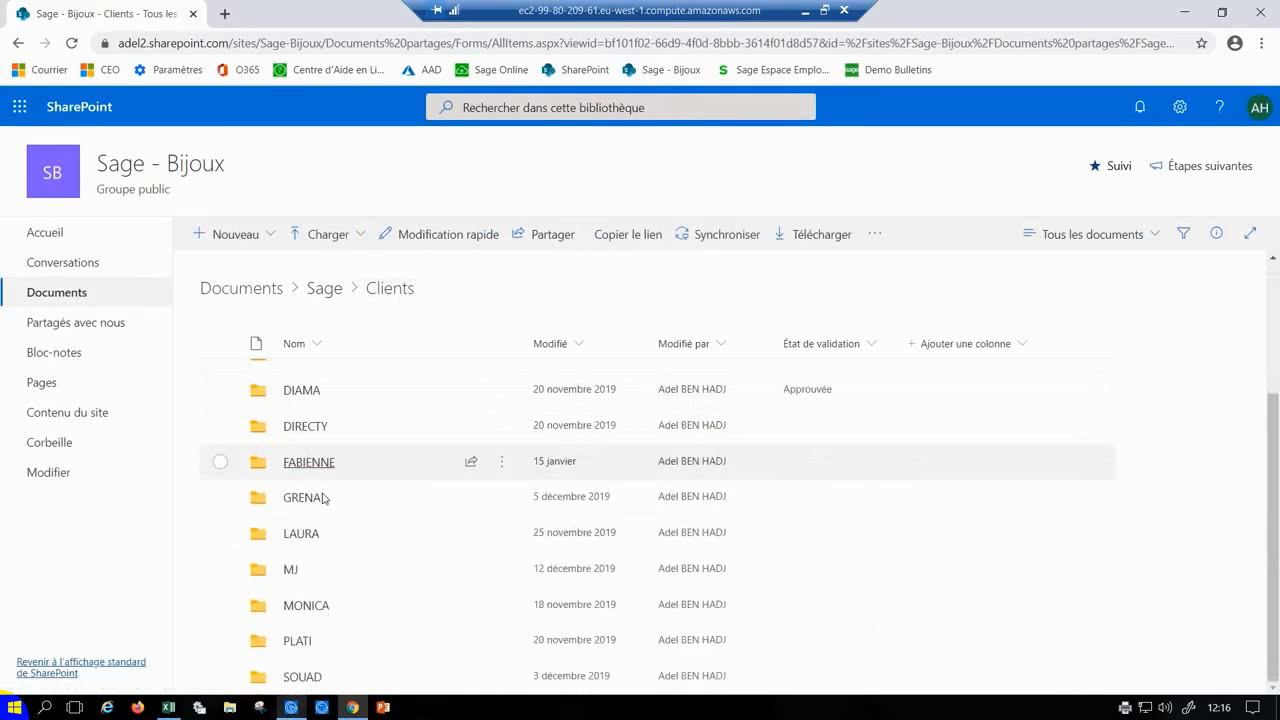
scroll(320, 430, "up", 3)
left_click(330, 290)
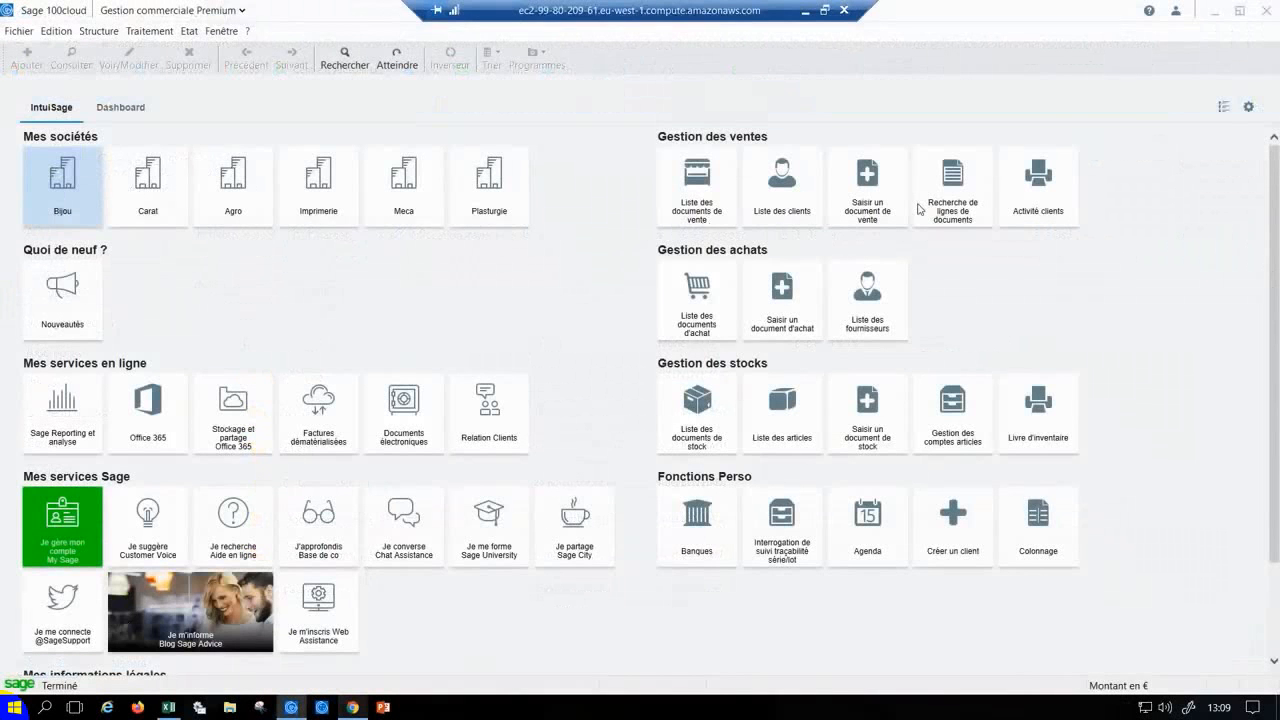
Switch to Sage 100cloud, open the list of sales documents and view the Devis, Bon de commande, Bon de livraison and Facture categories
left_click(711, 204)
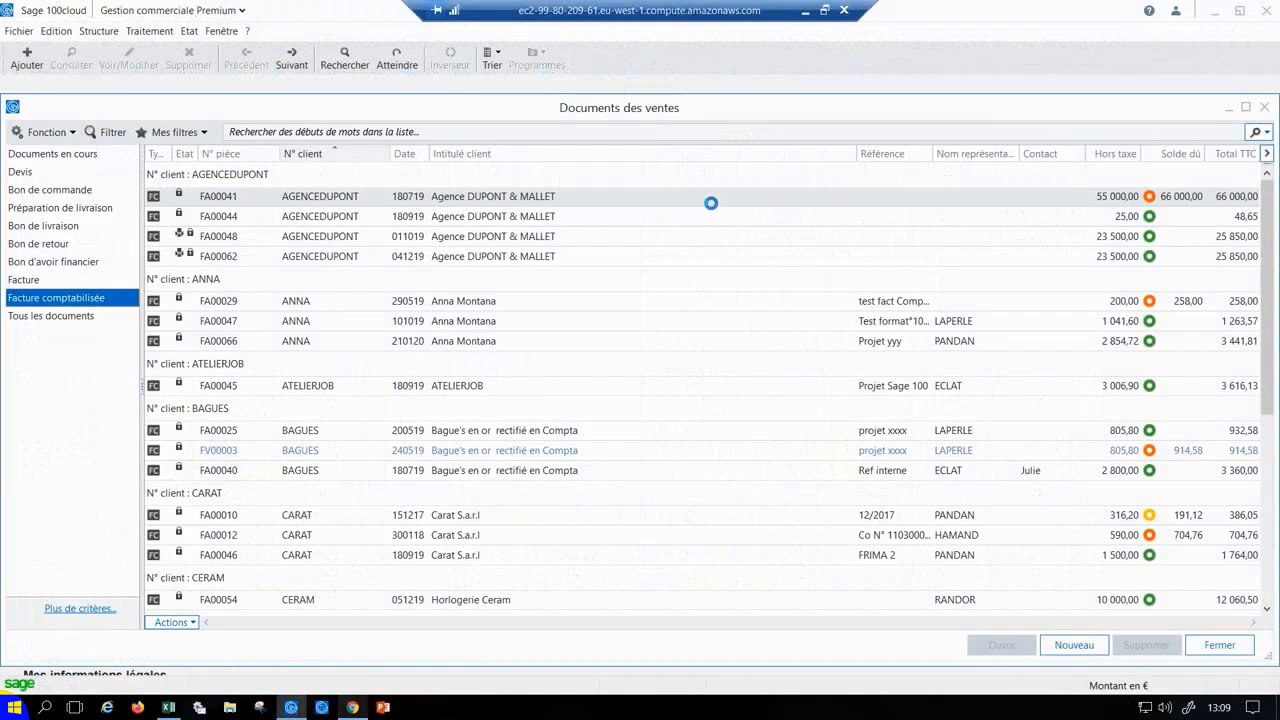
left_click(40, 172)
left_click(48, 192)
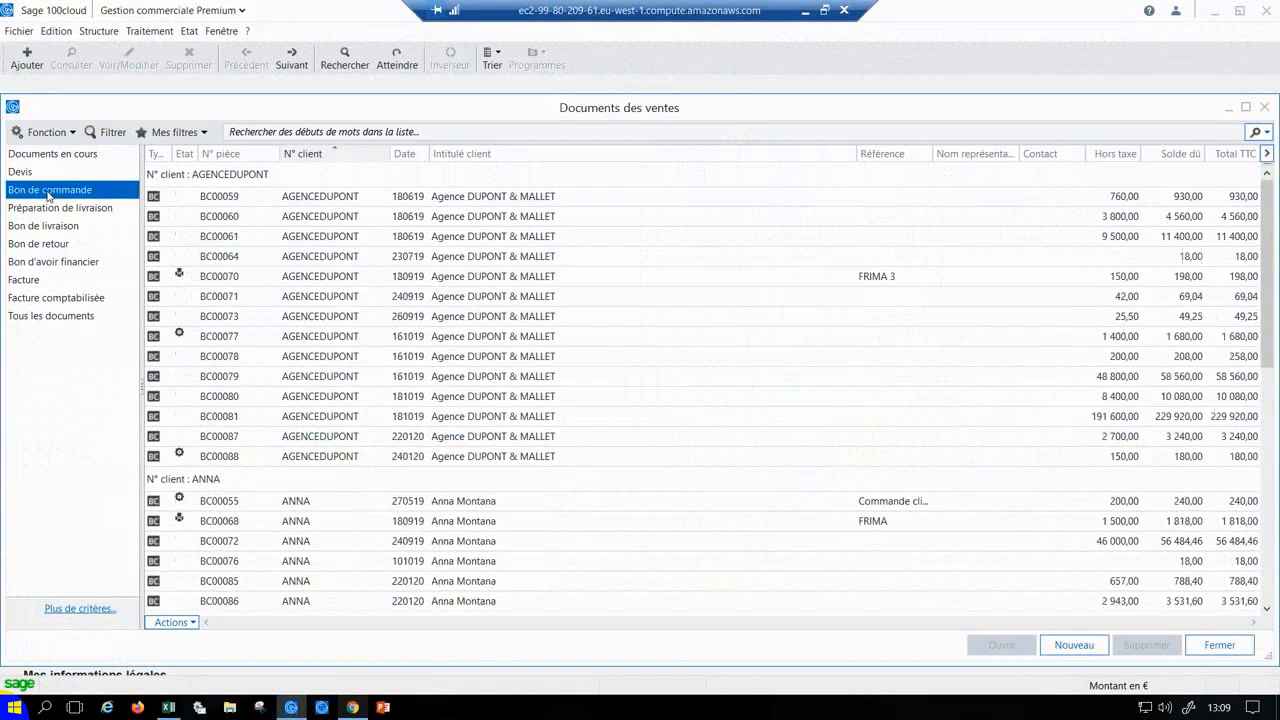
left_click(50, 226)
left_click(48, 280)
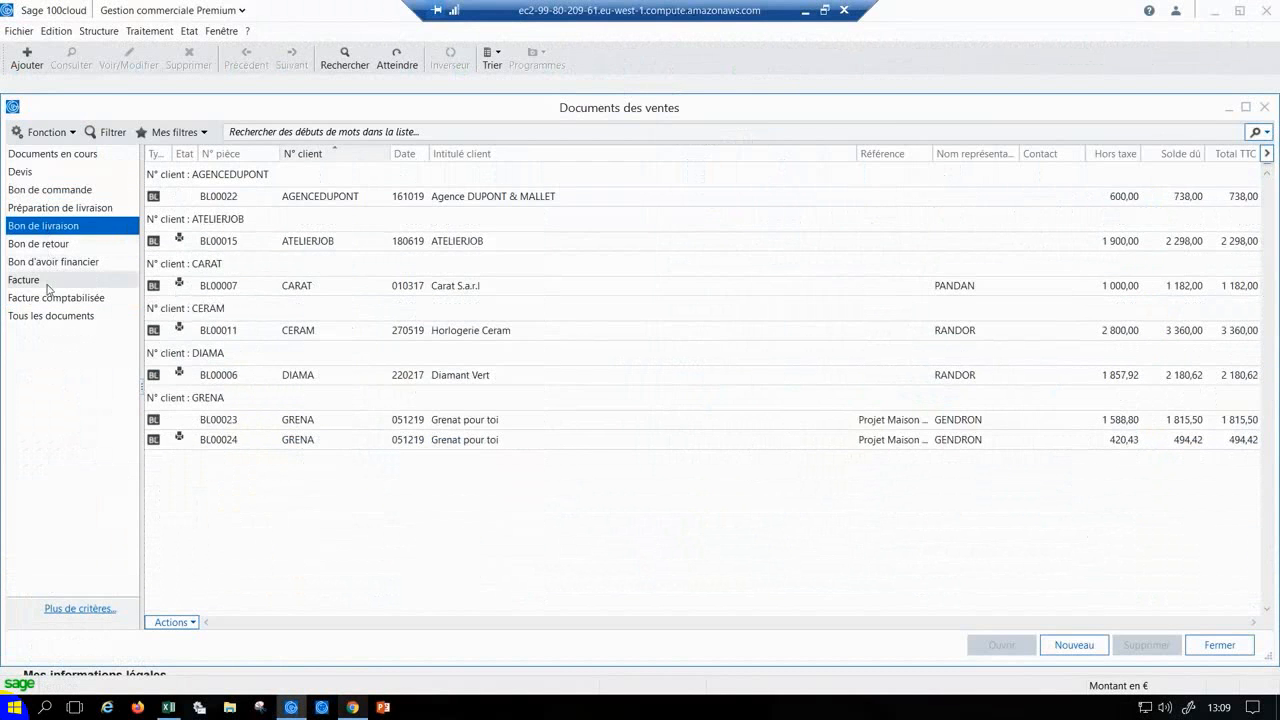
List the Facture comptabilisée documents and examine the payment status indicators beside the balances due
left_click(58, 299)
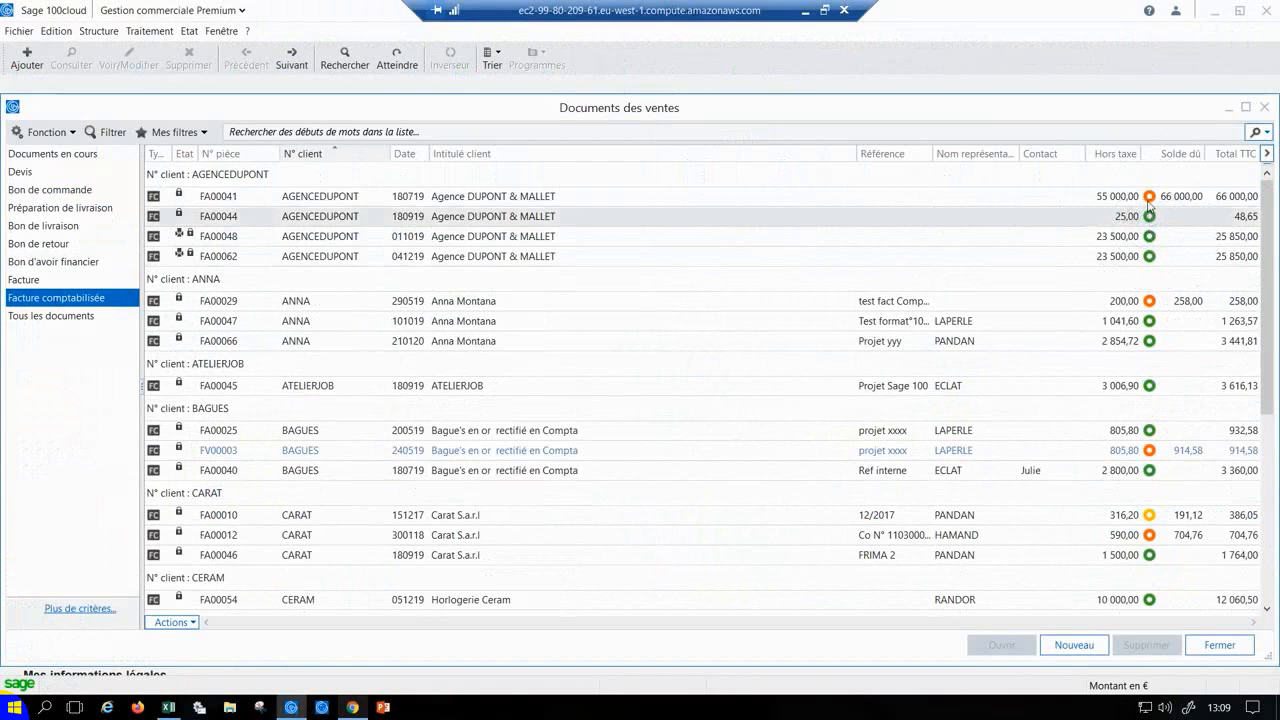
left_click(1148, 202)
left_click(1148, 238)
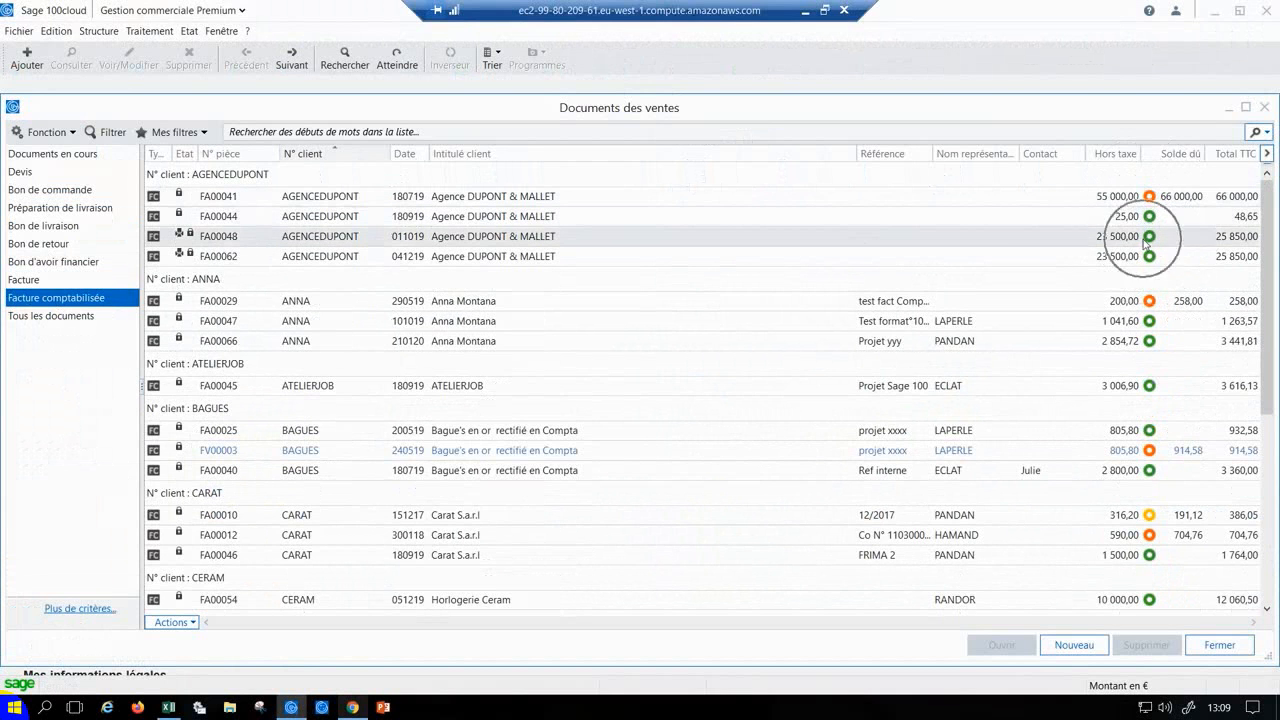
left_click(1149, 341)
left_click(1149, 341)
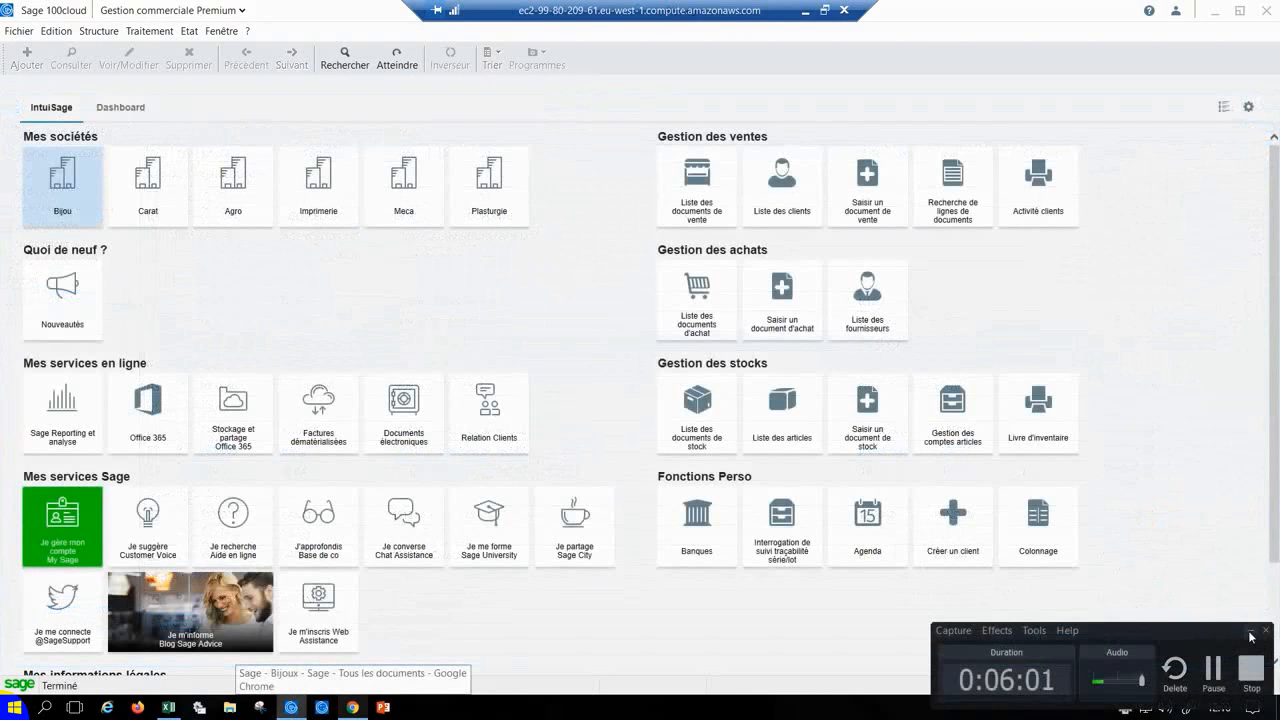
left_click(1250, 635)
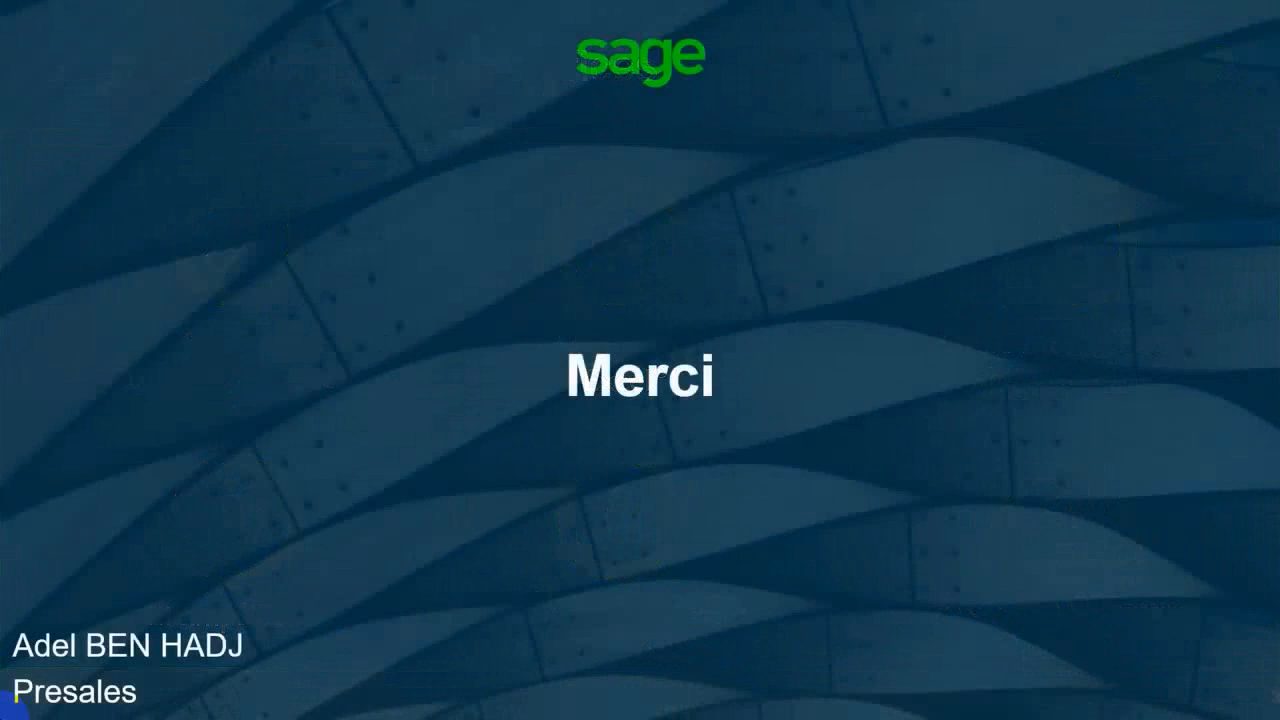
key("alt+Tab")
key("alt+Tab")
key("alt+Tab")
key("alt+Tab")
key("alt+Tab")
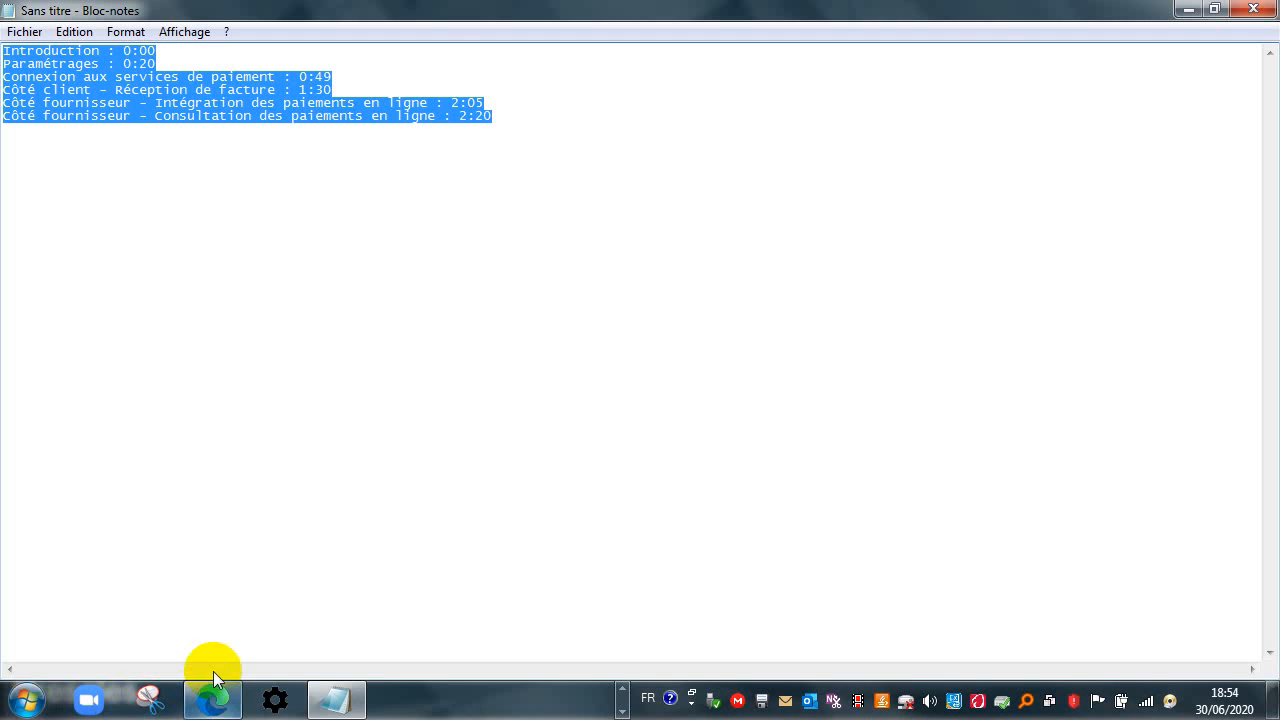